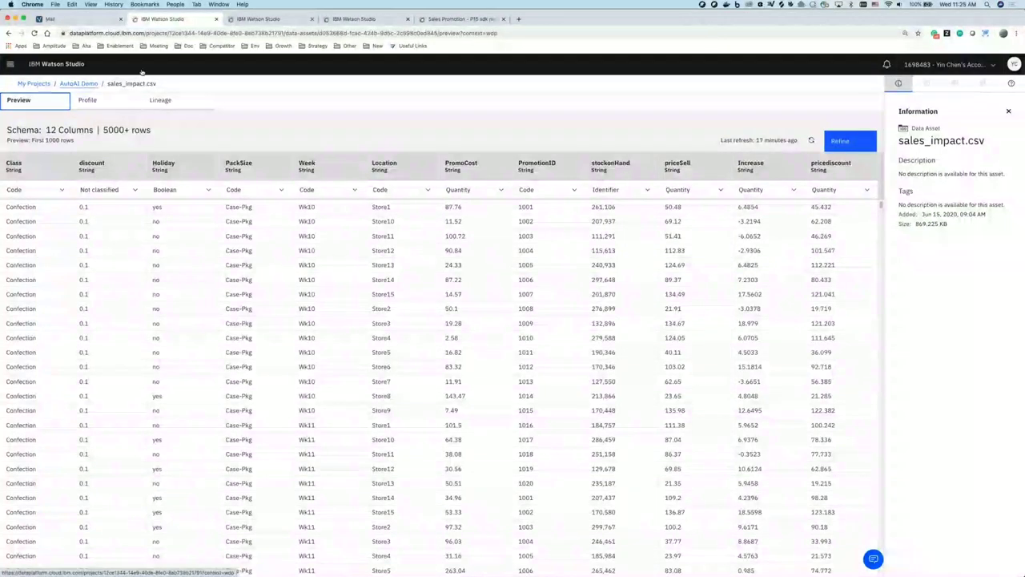
Open the AutoAI Demo project and look over its data assets and AutoAI experiments
left_click(85, 85)
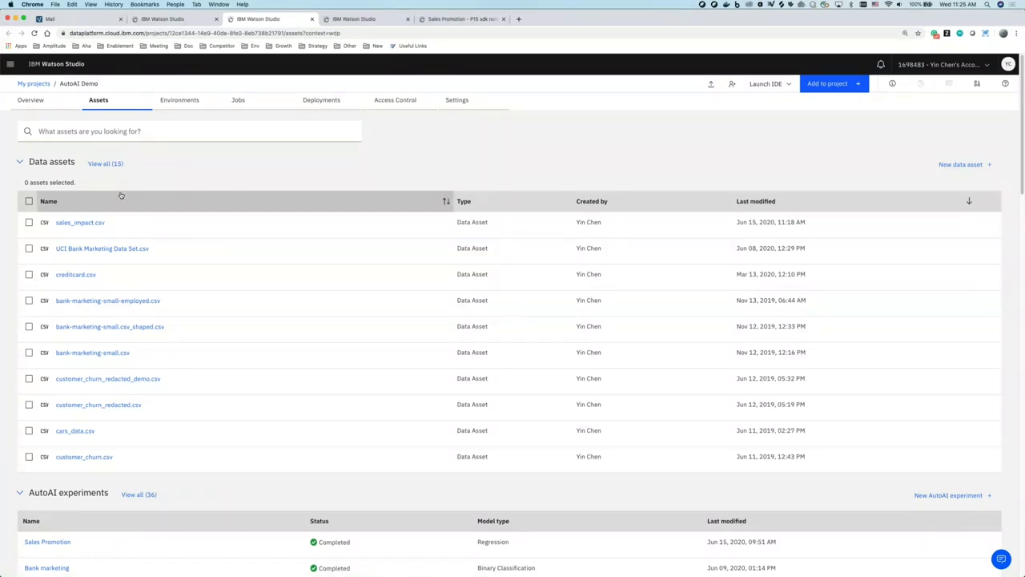
scroll(121, 195, "down", 1)
scroll(121, 195, "down", 2)
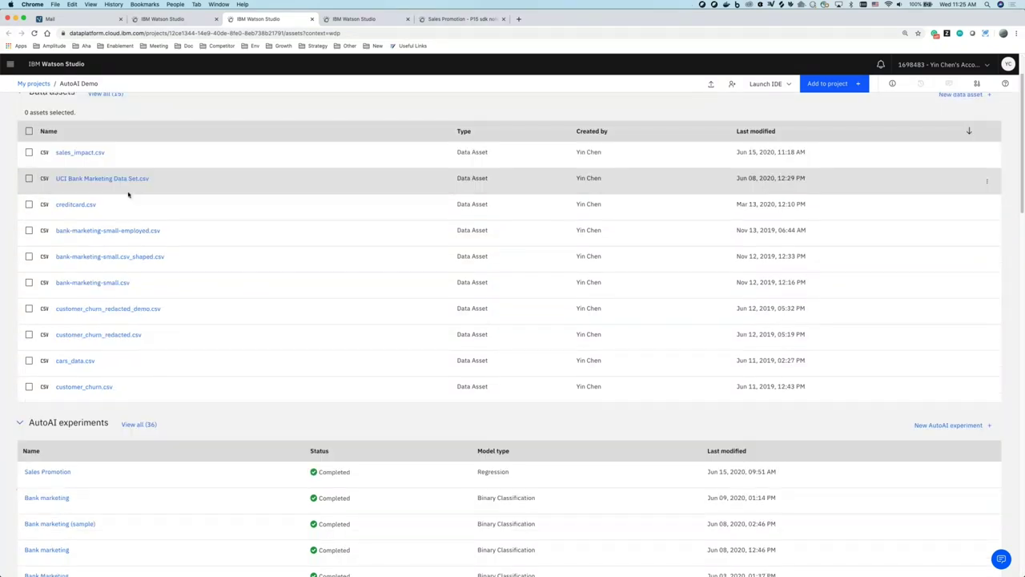
scroll(240, 422, "up", 2)
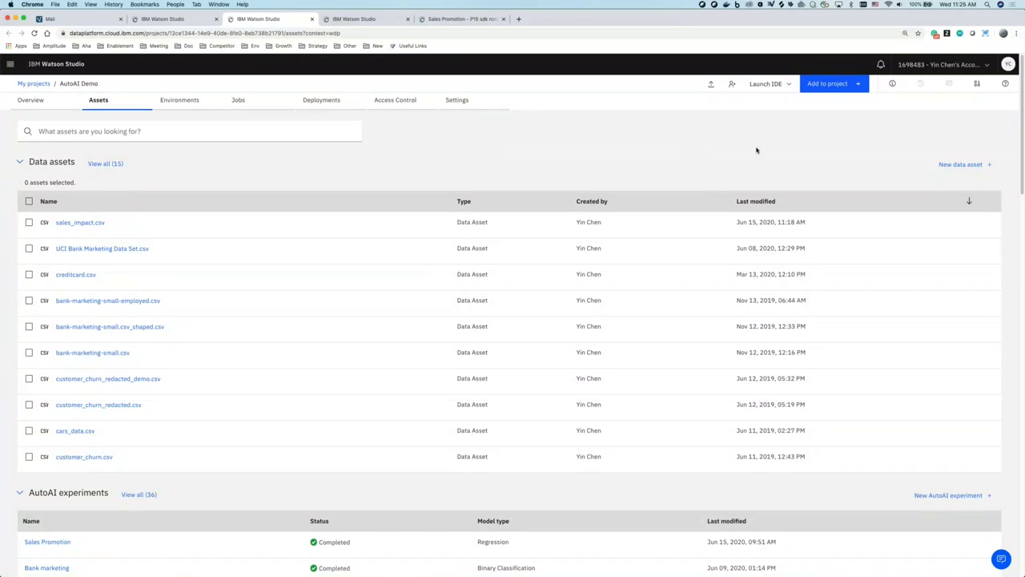
Create a blank AutoAI experiment in the project named "Predict sales promotion effect"
left_click(845, 86)
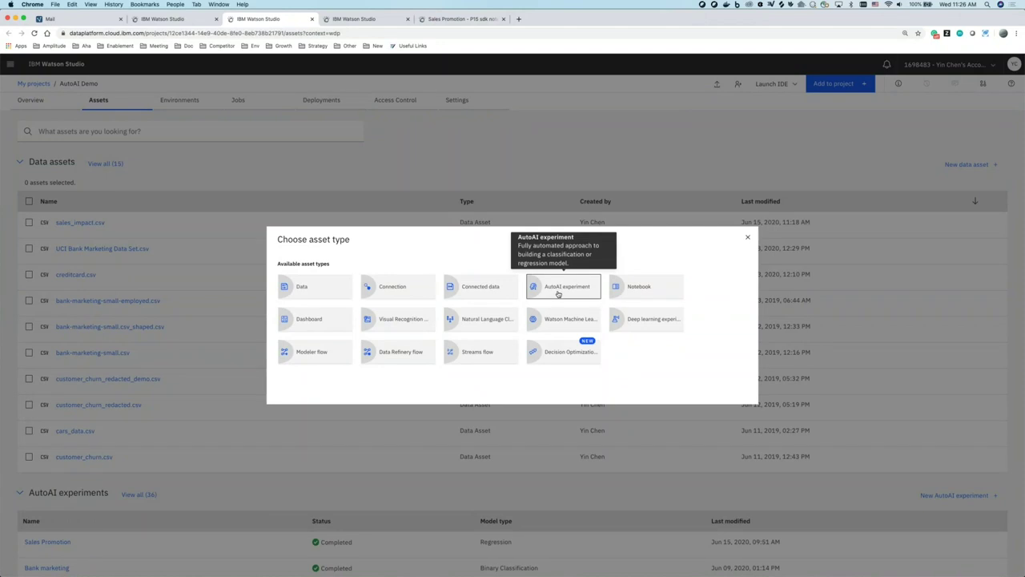
left_click(550, 286)
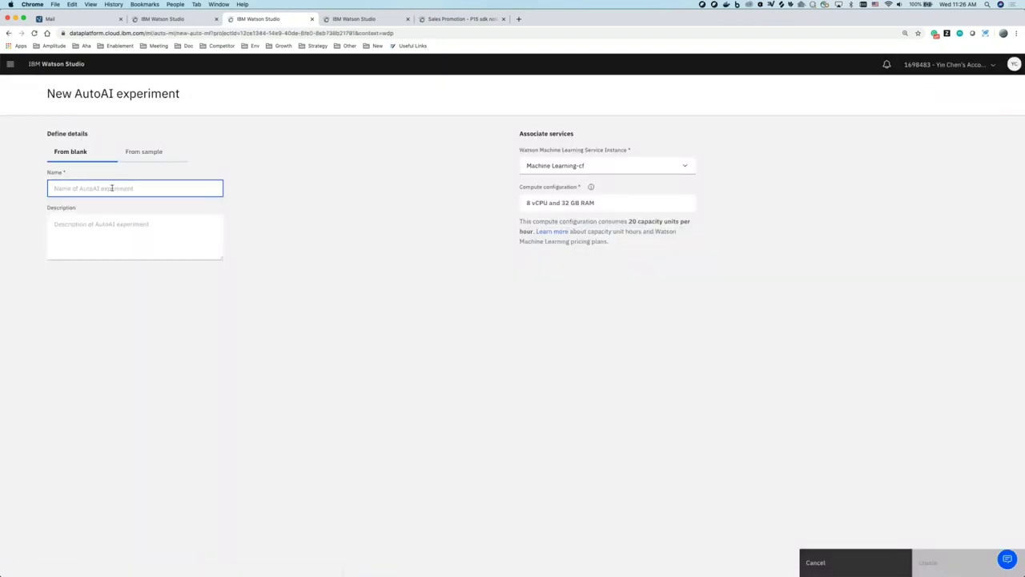
type("Predict")
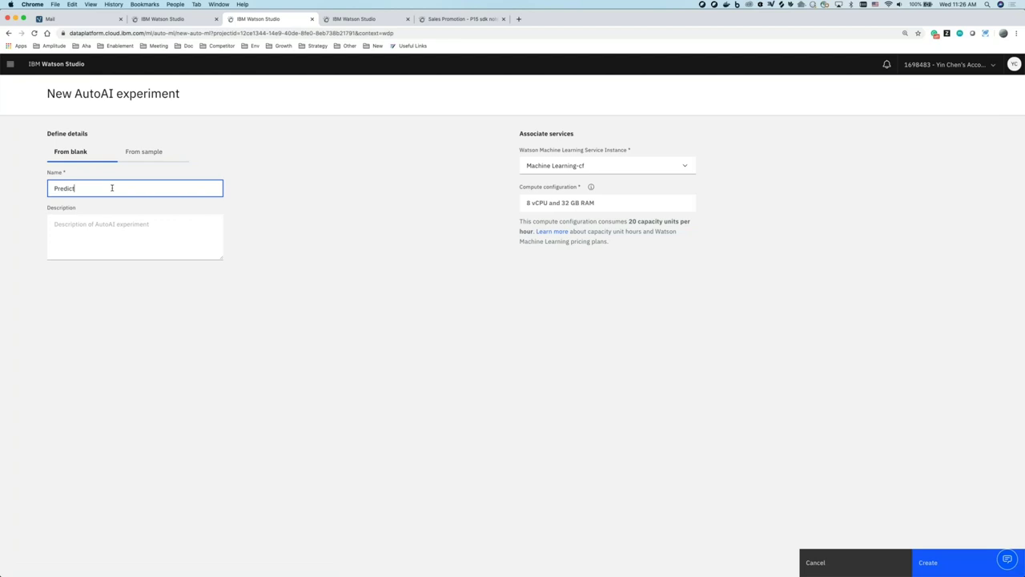
type(" sales promotion effect")
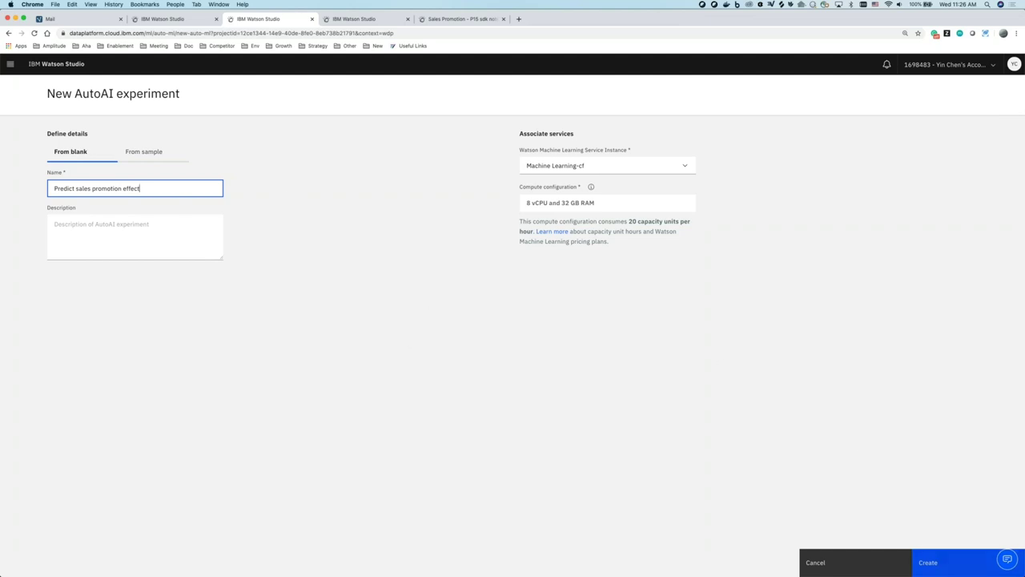
left_click(942, 571)
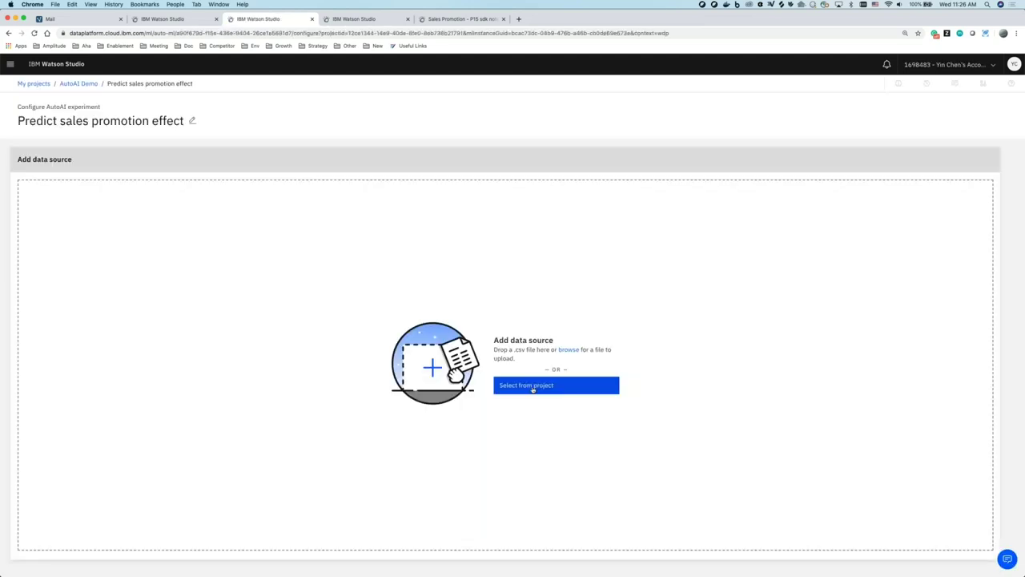
Search the project's data assets for "sales" and add sales_impact.csv as the experiment's data source
left_click(533, 386)
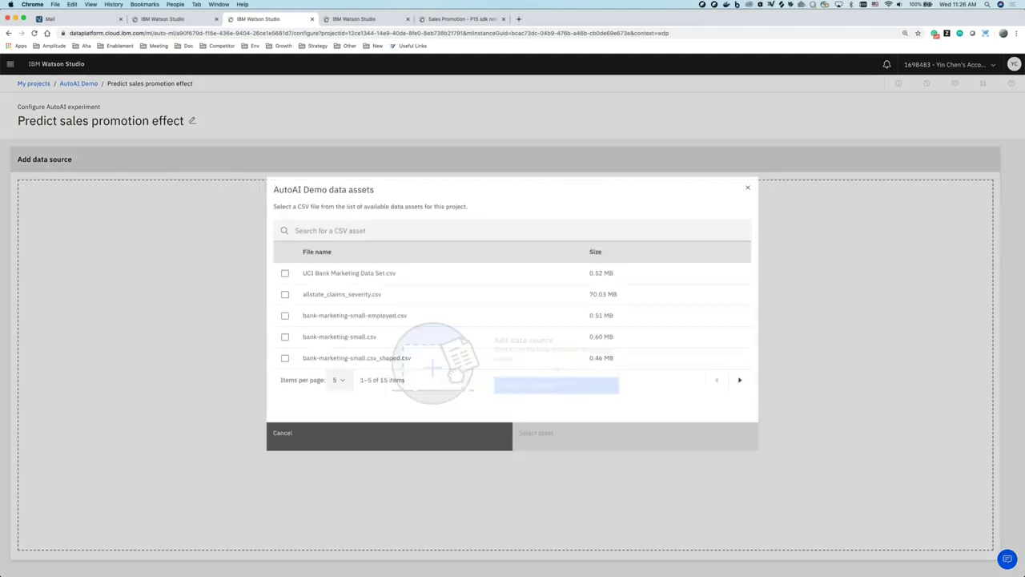
left_click(326, 232)
type("sa")
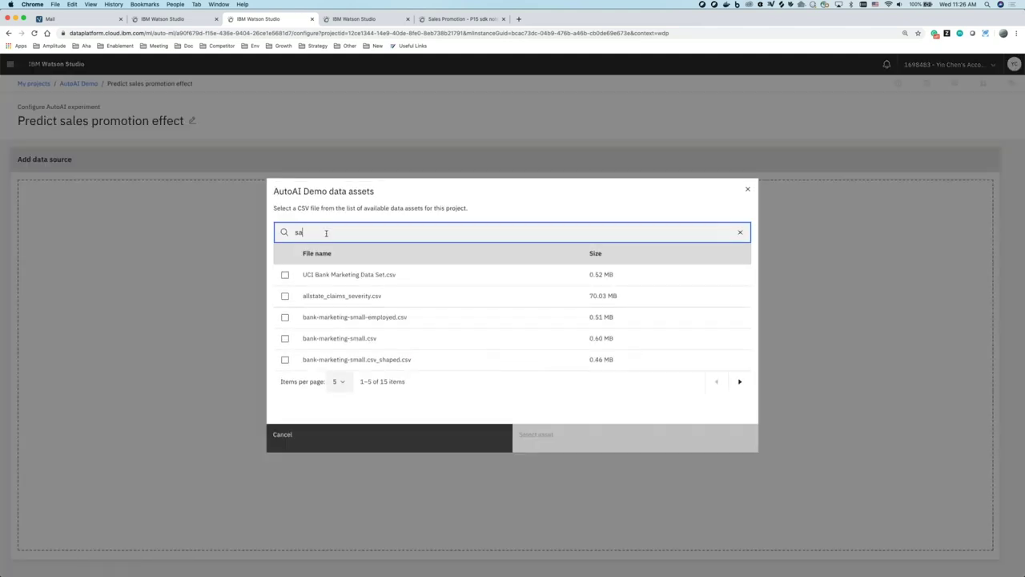
type("les")
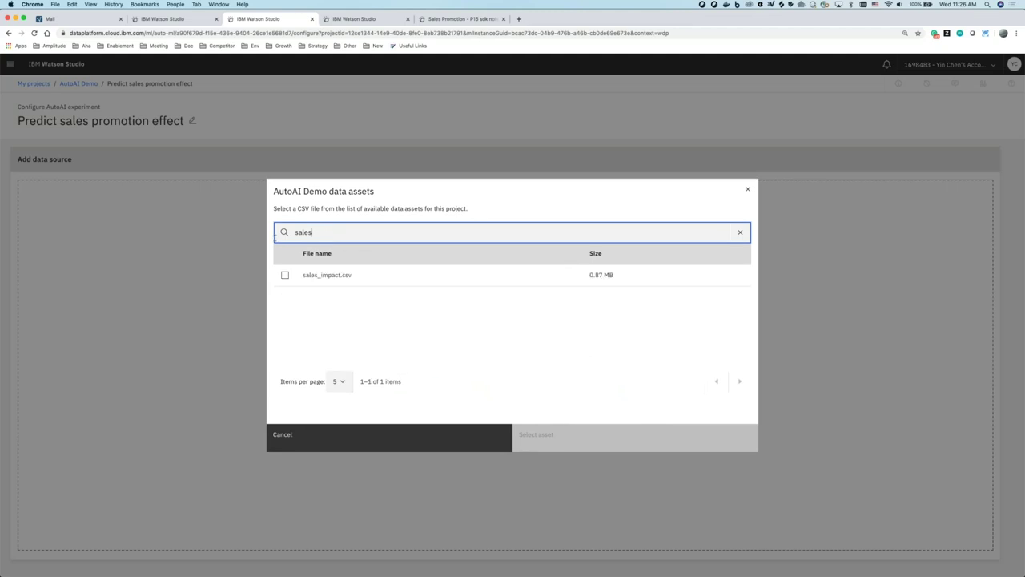
left_click(312, 276)
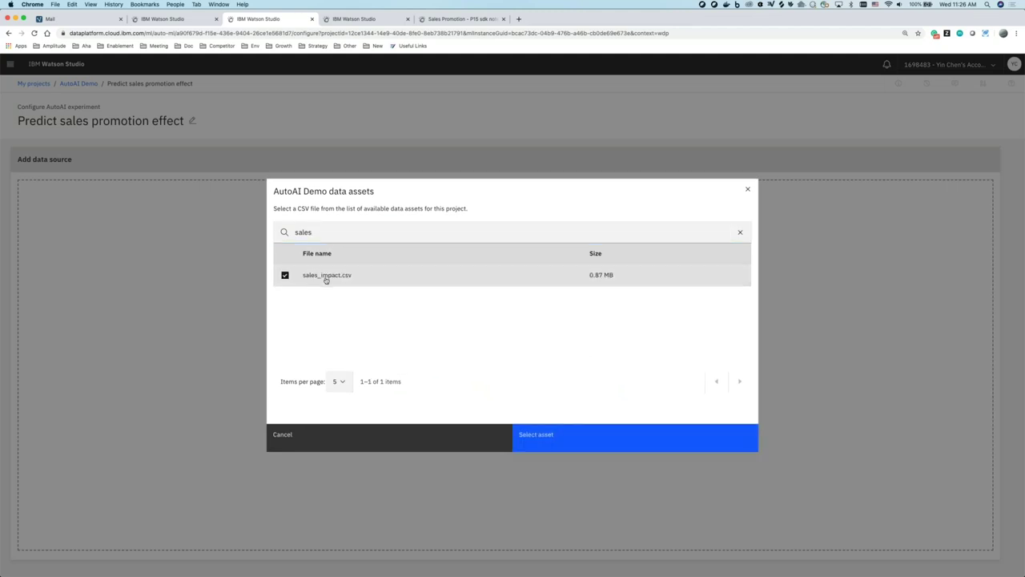
left_click(567, 441)
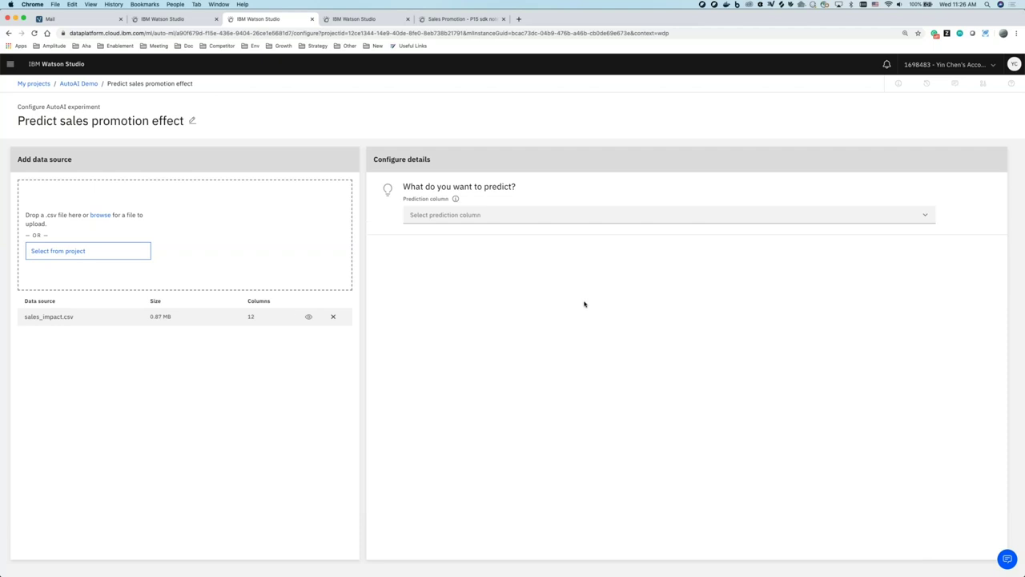
Set the prediction column to Increase
left_click(576, 215)
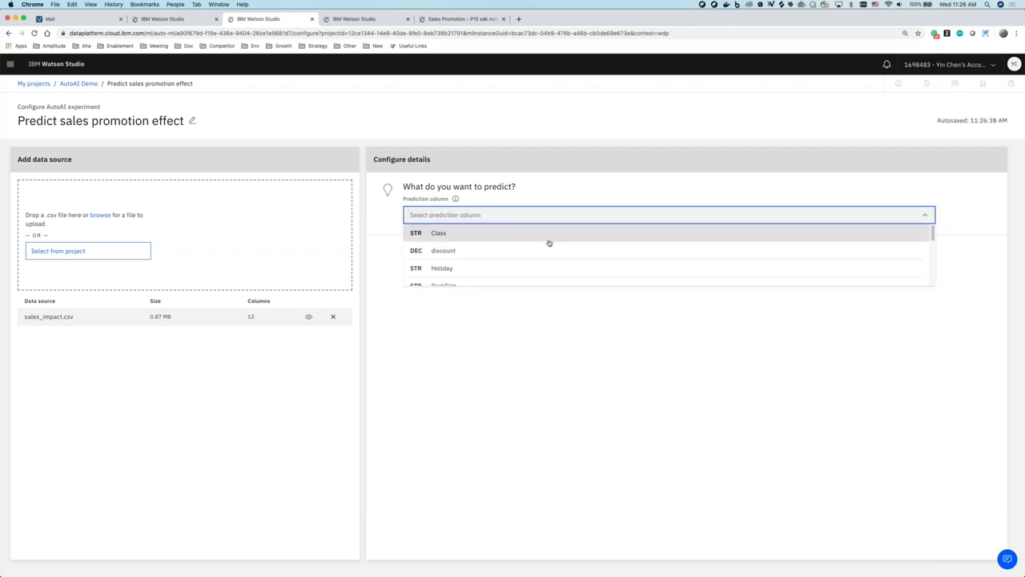
scroll(540, 247, "down", 5)
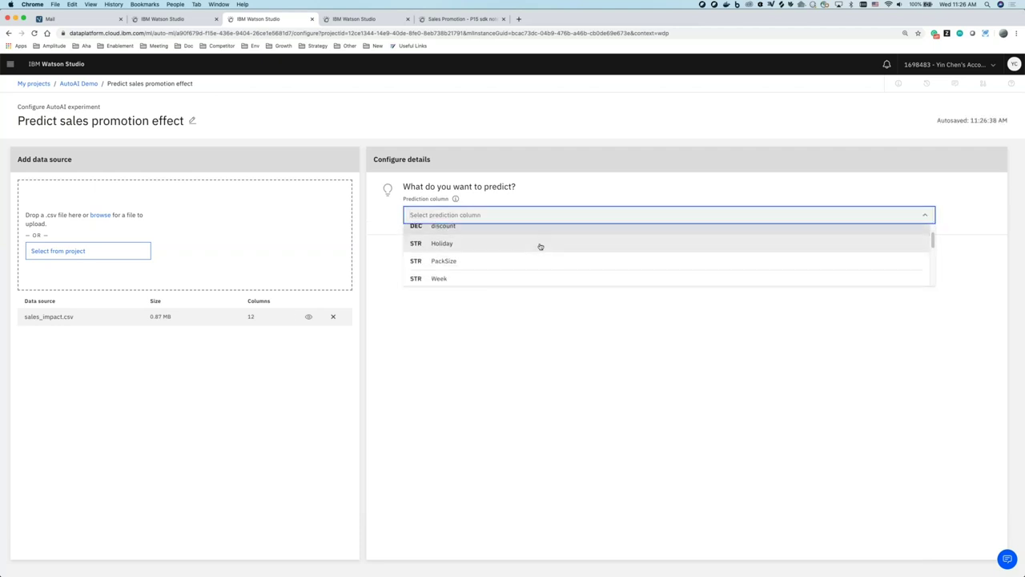
scroll(529, 258, "up", 2)
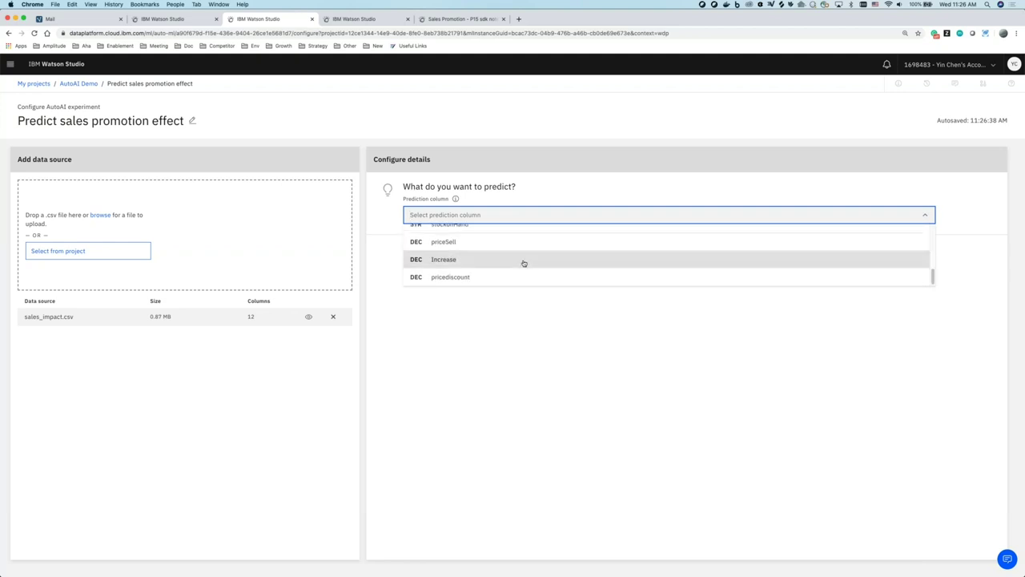
left_click(526, 261)
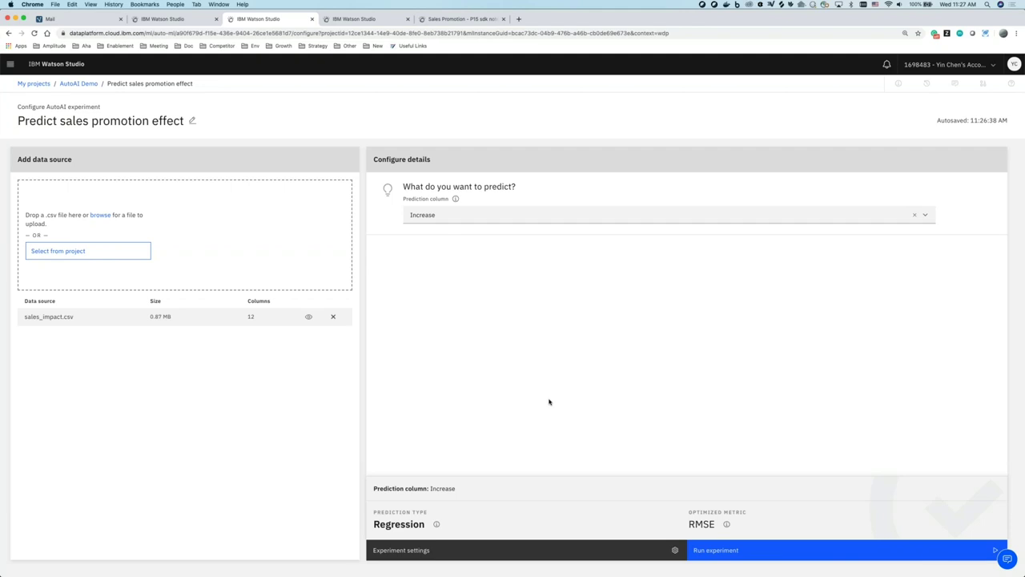
Open the experiment settings and review the data source options for subsampling, training data split and included columns
left_click(441, 551)
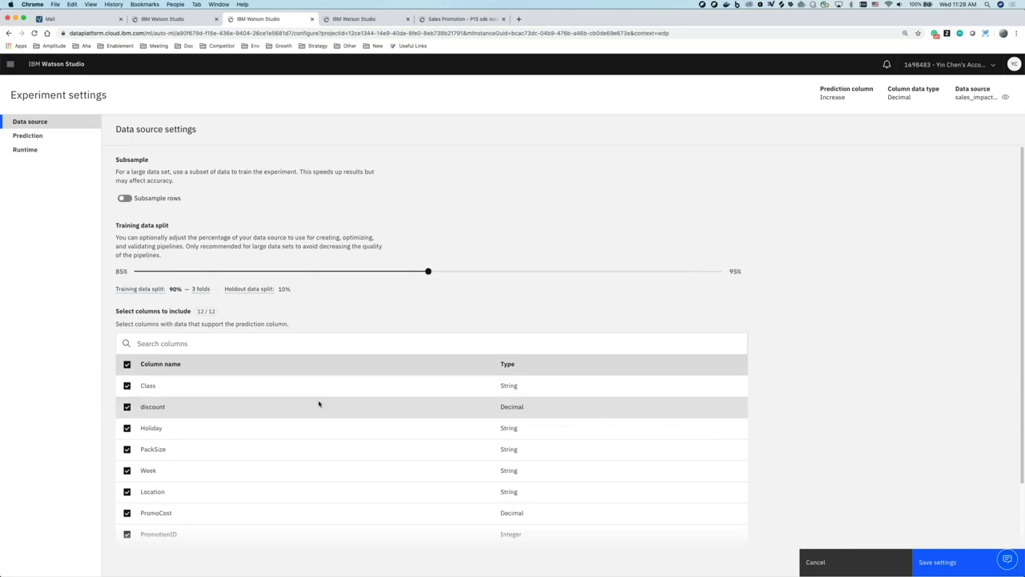
scroll(222, 397, "down", 1)
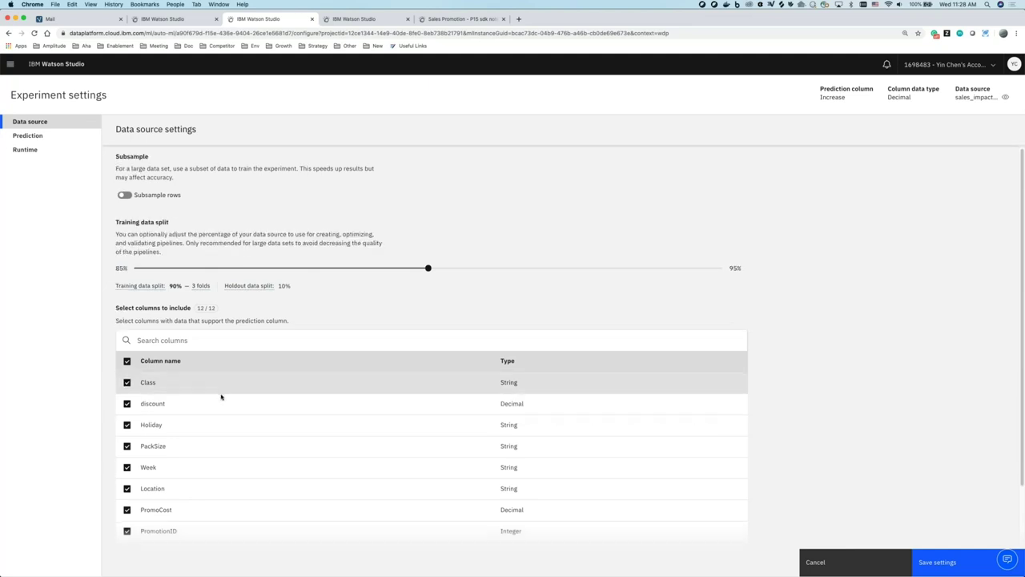
scroll(221, 396, "down", 3)
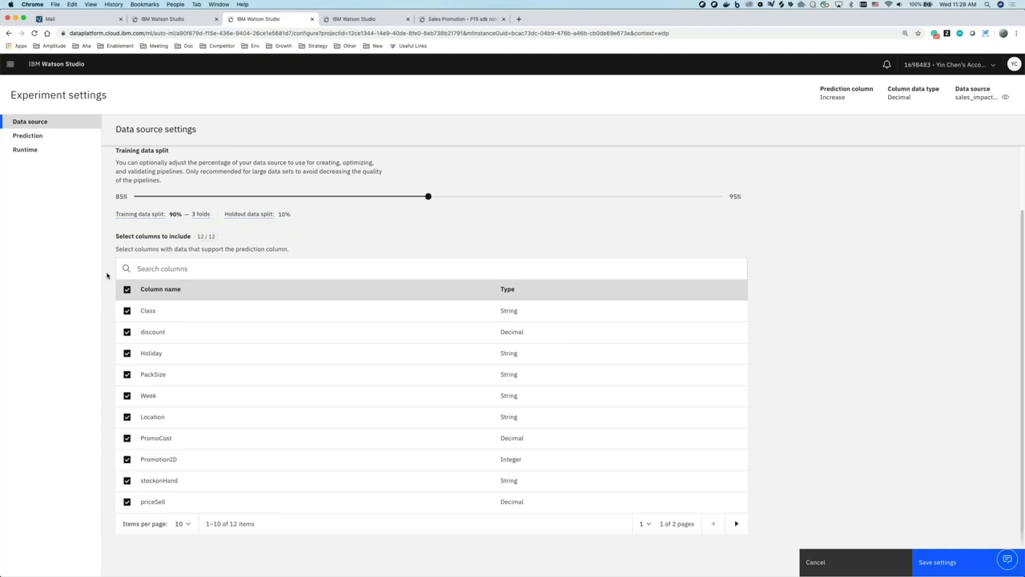
scroll(106, 276, "up", 1)
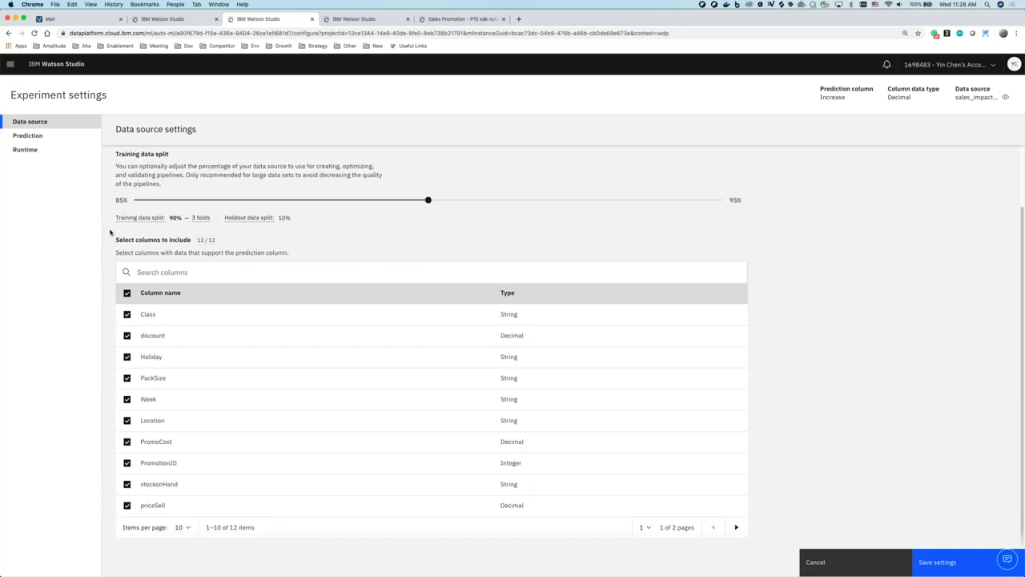
Review the prediction settings for prediction type, optimized metric and algorithms, and leave the experiment settings without saving
left_click(37, 137)
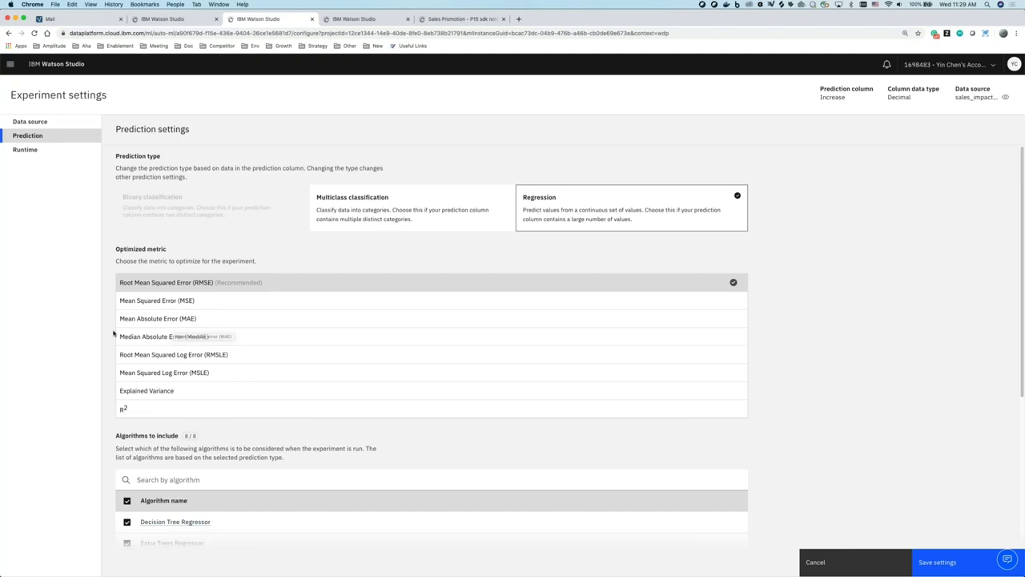
scroll(113, 332, "down", 1)
scroll(113, 332, "down", 2)
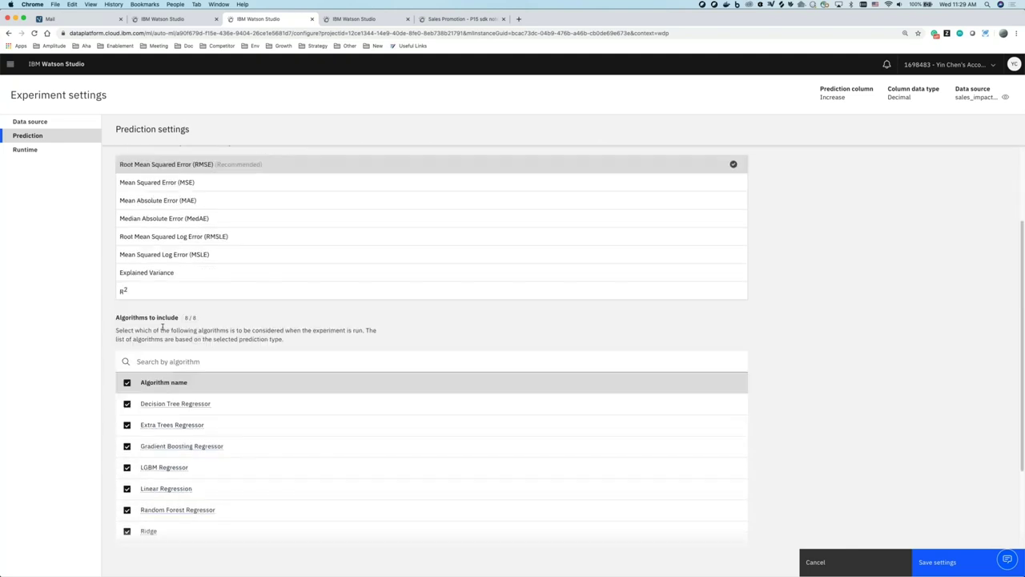
scroll(162, 326, "down", 2)
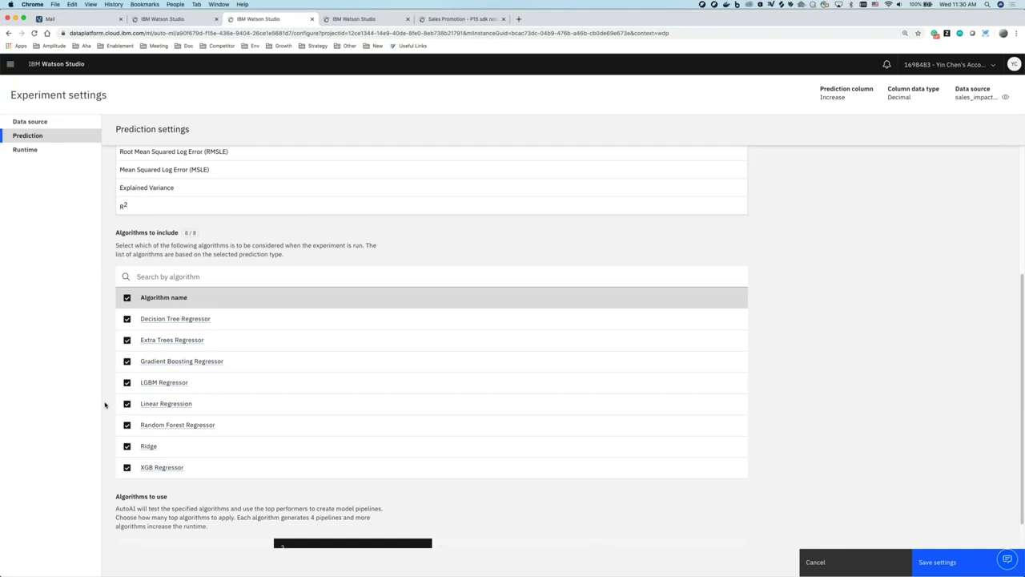
scroll(104, 400, "down", 2)
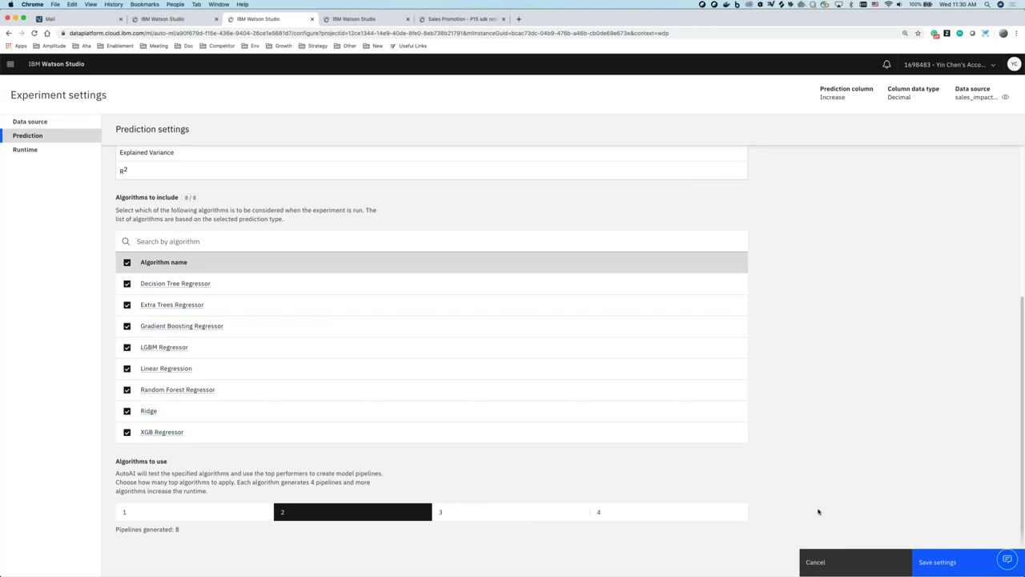
left_click(840, 562)
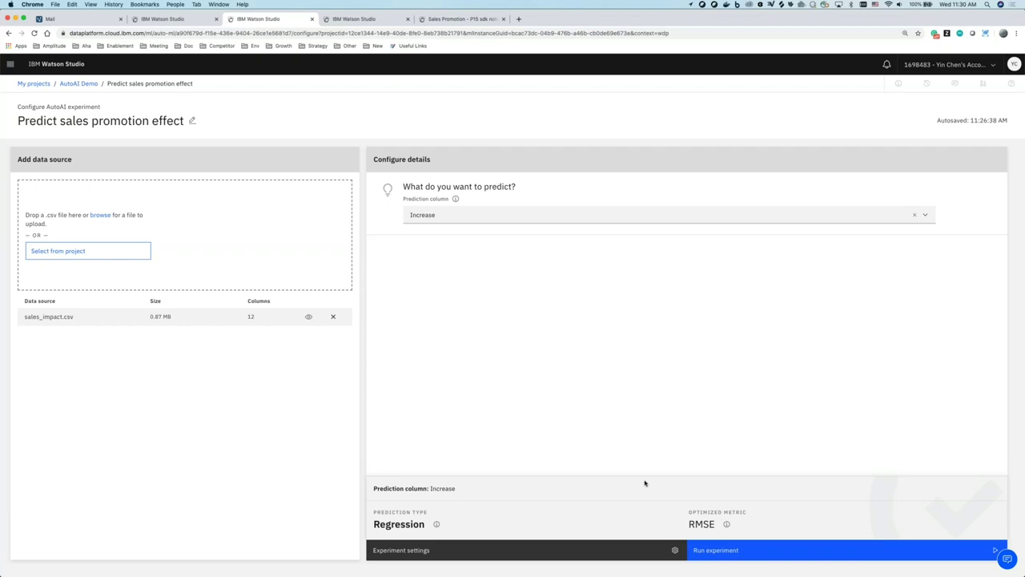
Run the experiment, and swap the main view to the progress map and back to the relationship map
left_click(762, 551)
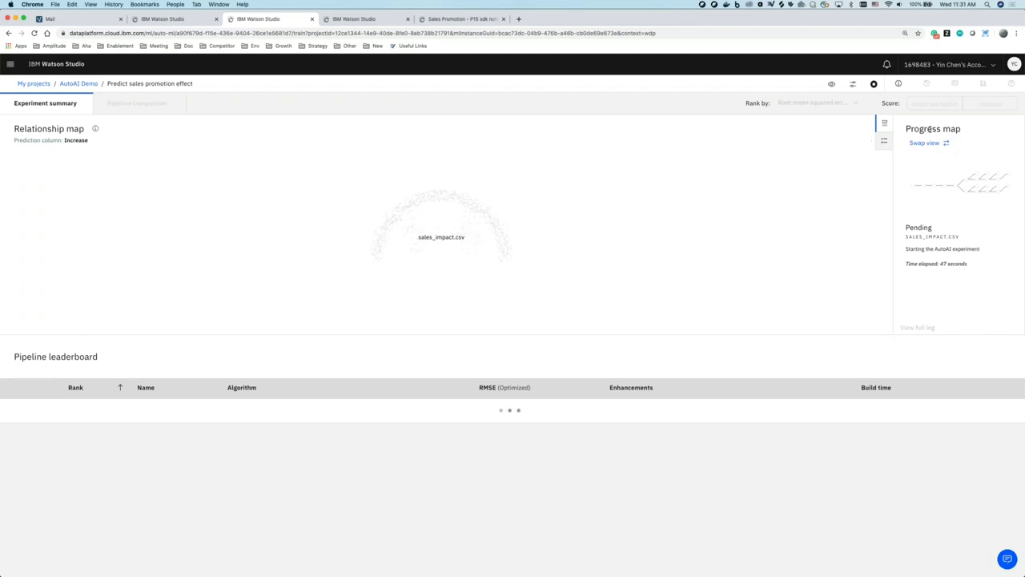
left_click(932, 144)
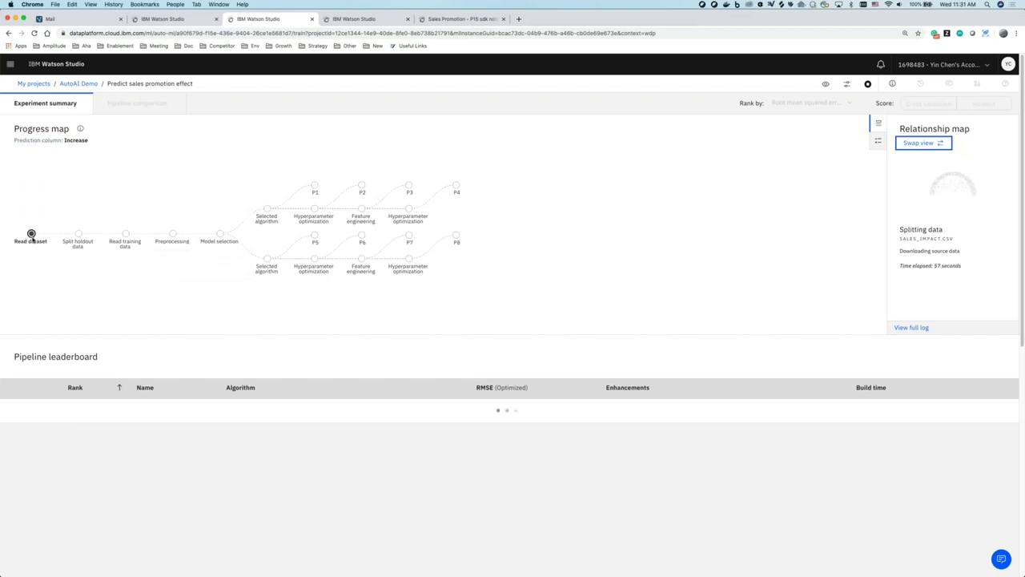
left_click(922, 145)
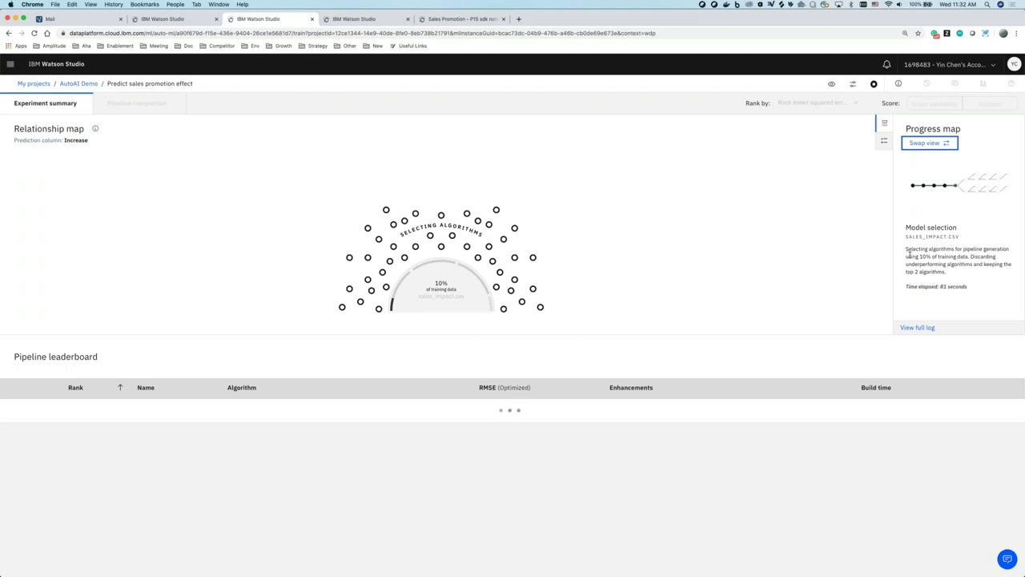
Enlarge the page and read the running experiment's full log, closing it when done
key("super+plus")
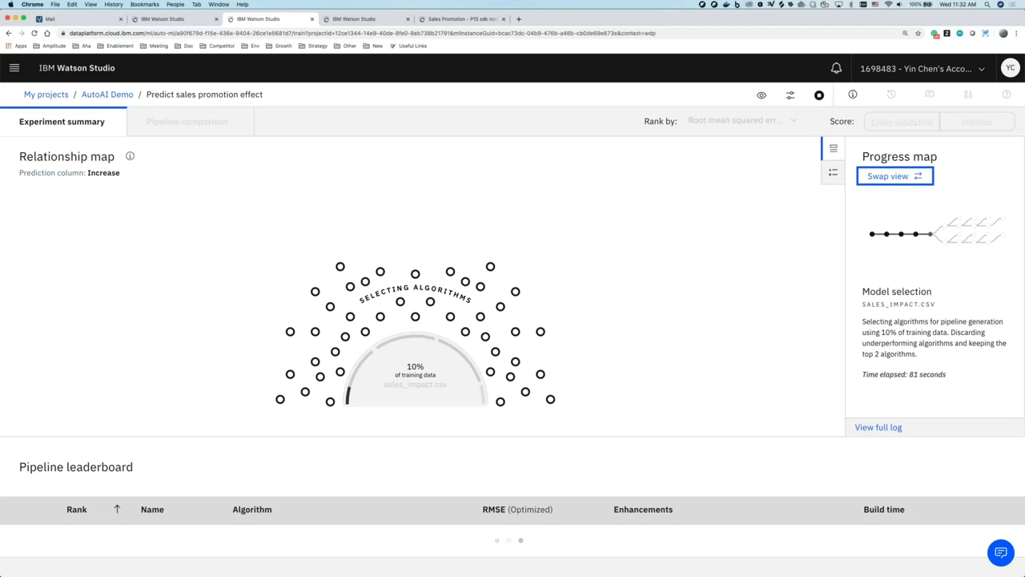
key("super+plus")
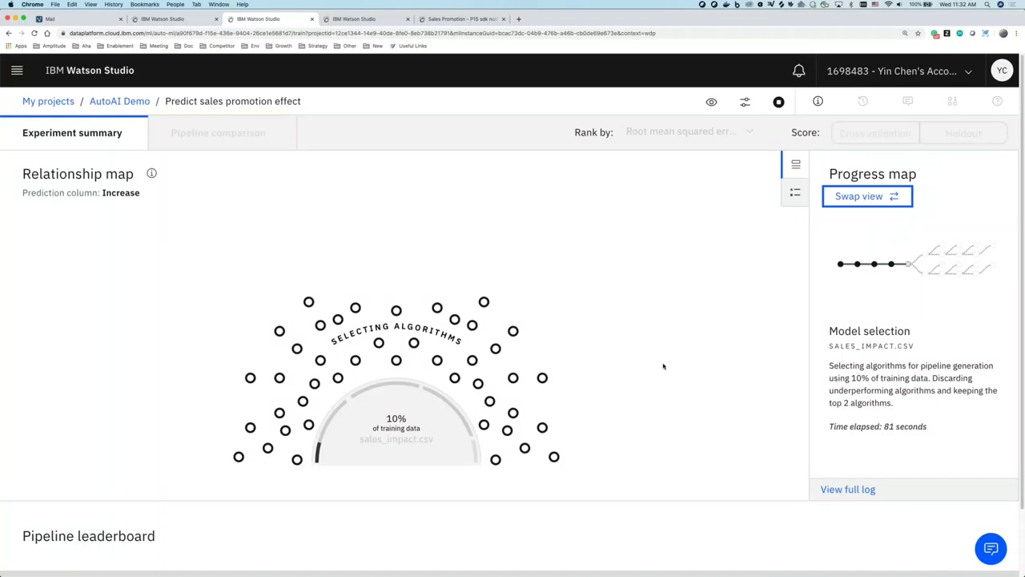
scroll(663, 365, "down", 1)
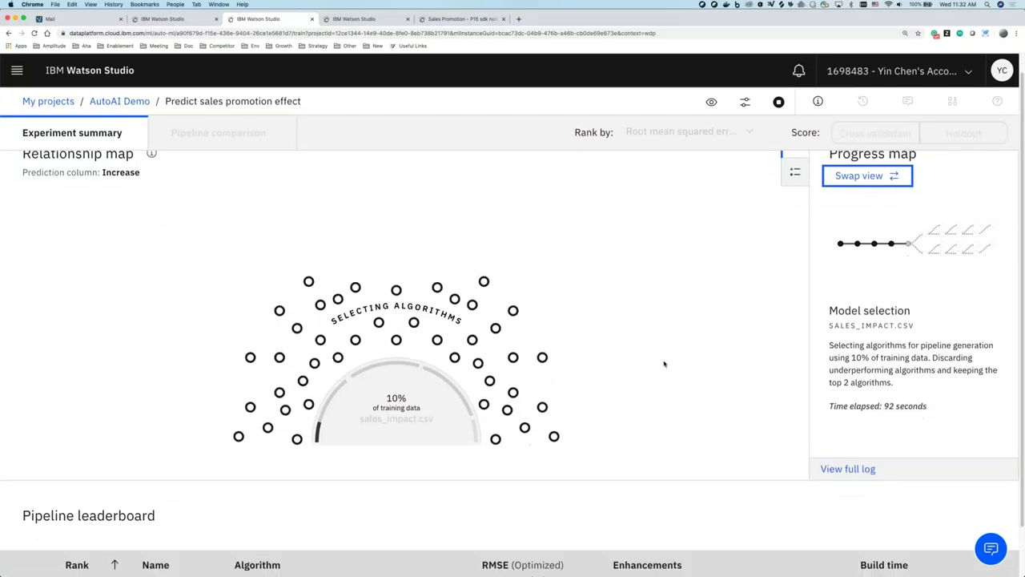
scroll(664, 364, "down", 1)
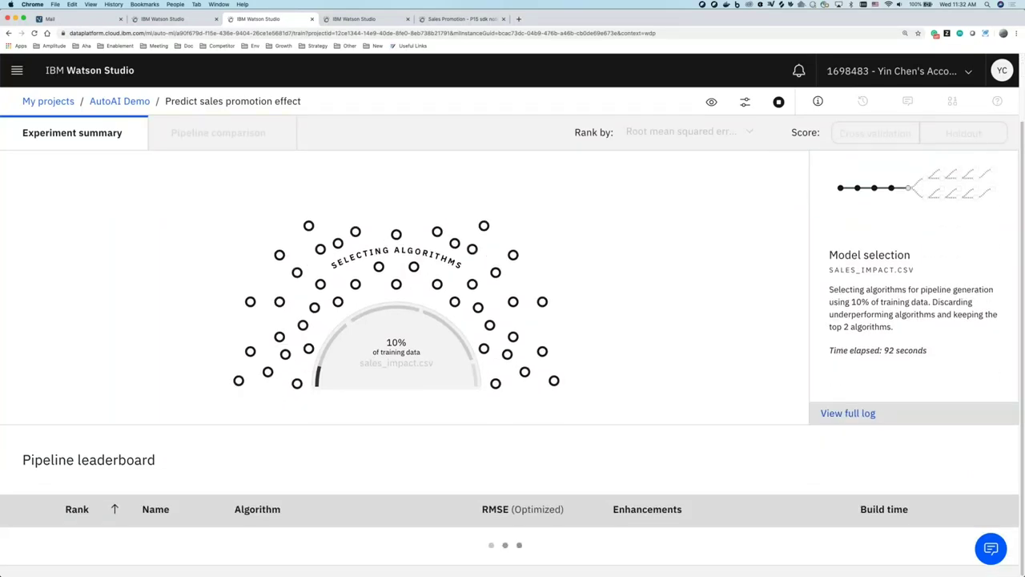
left_click(838, 413)
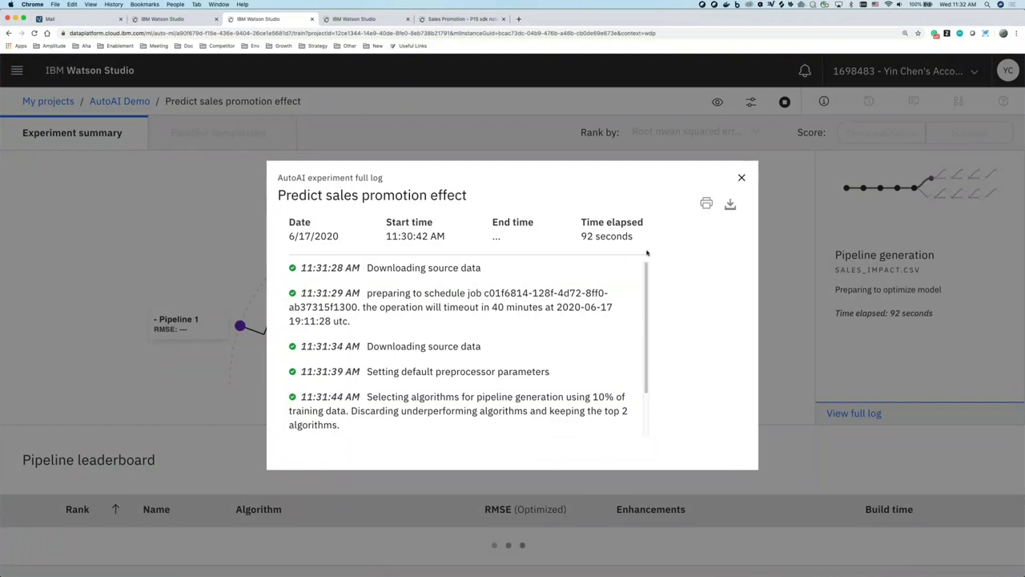
left_click(741, 178)
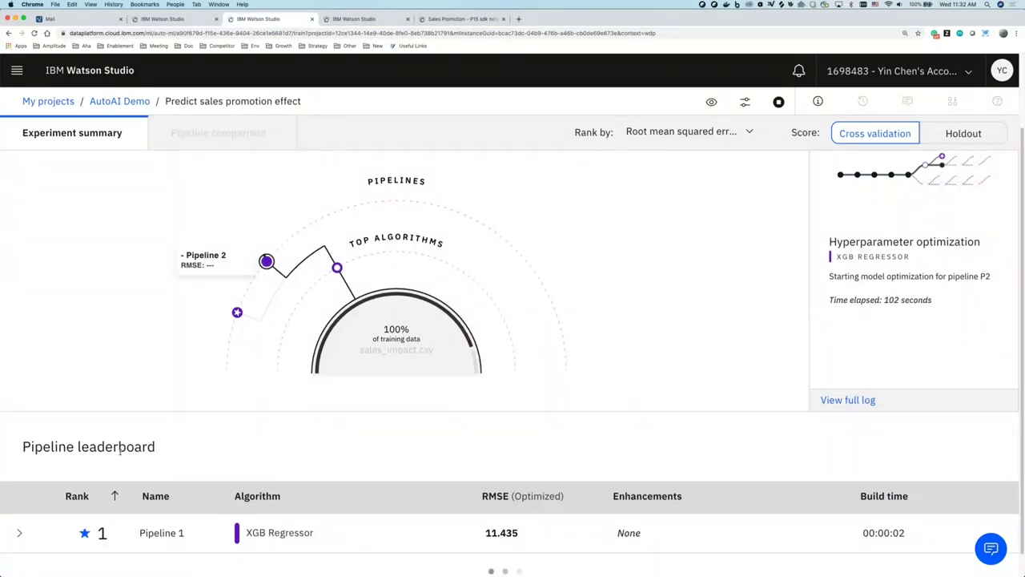
Expand Pipeline 1 in the leaderboard and review its model evaluation measures and feature importance
scroll(284, 449, "down", 1)
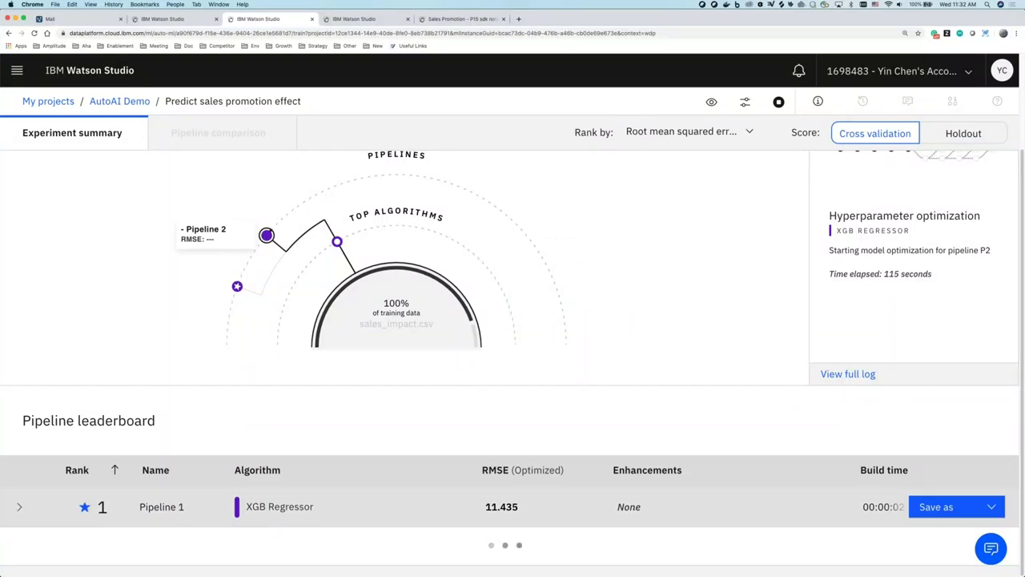
left_click(20, 506)
scroll(189, 423, "down", 3)
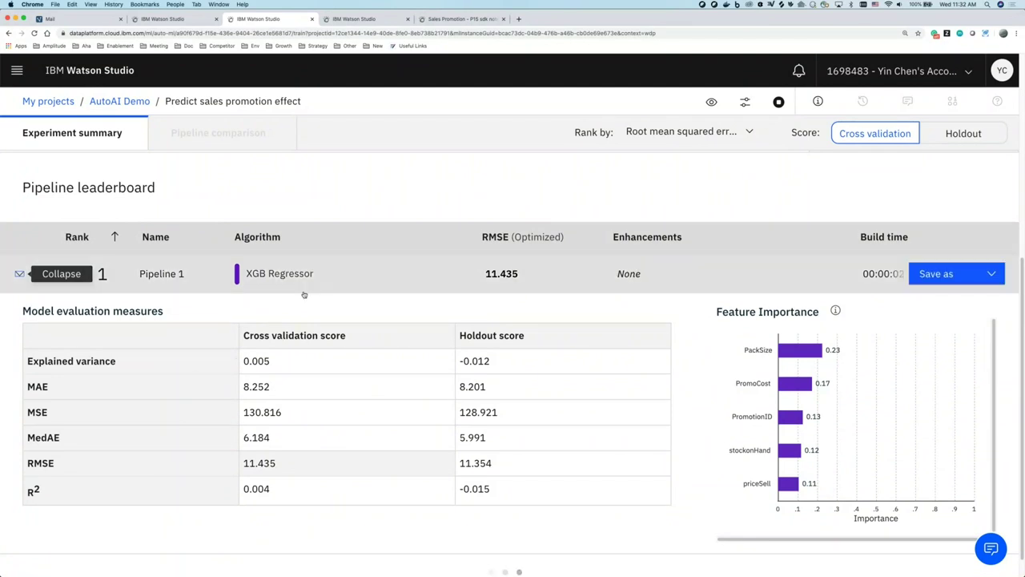
scroll(652, 175, "up", 5)
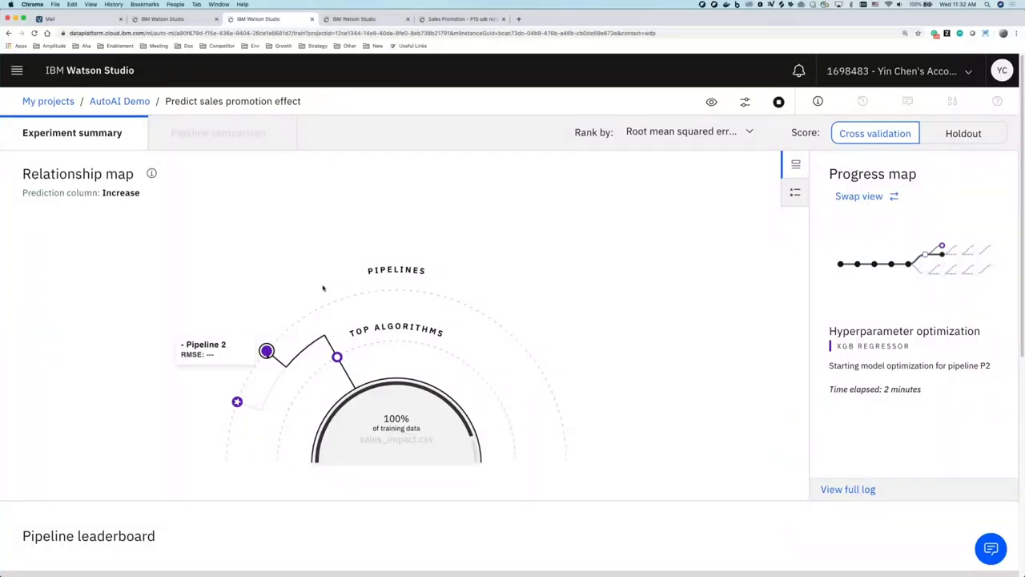
scroll(320, 287, "down", 1)
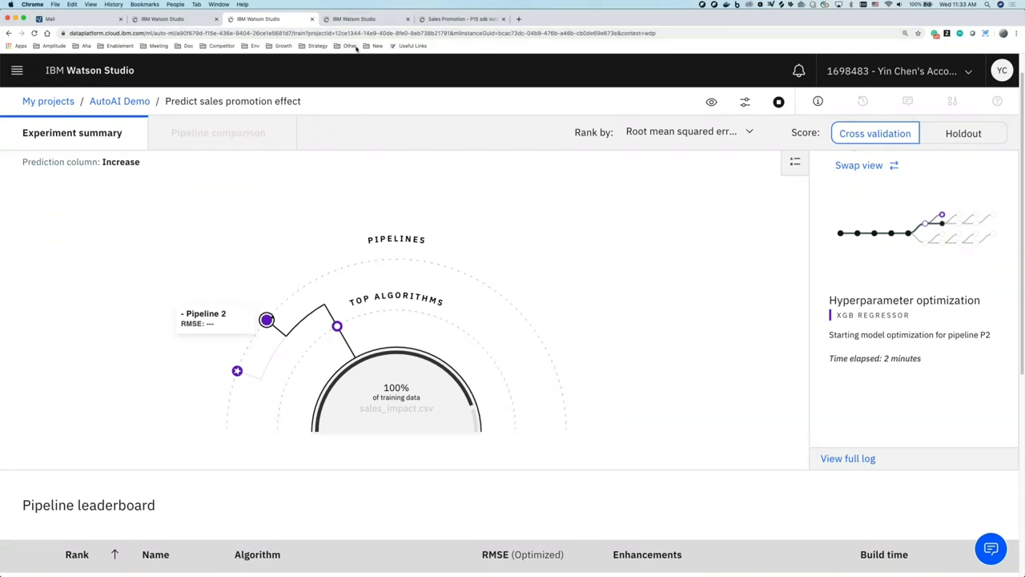
left_click(365, 19)
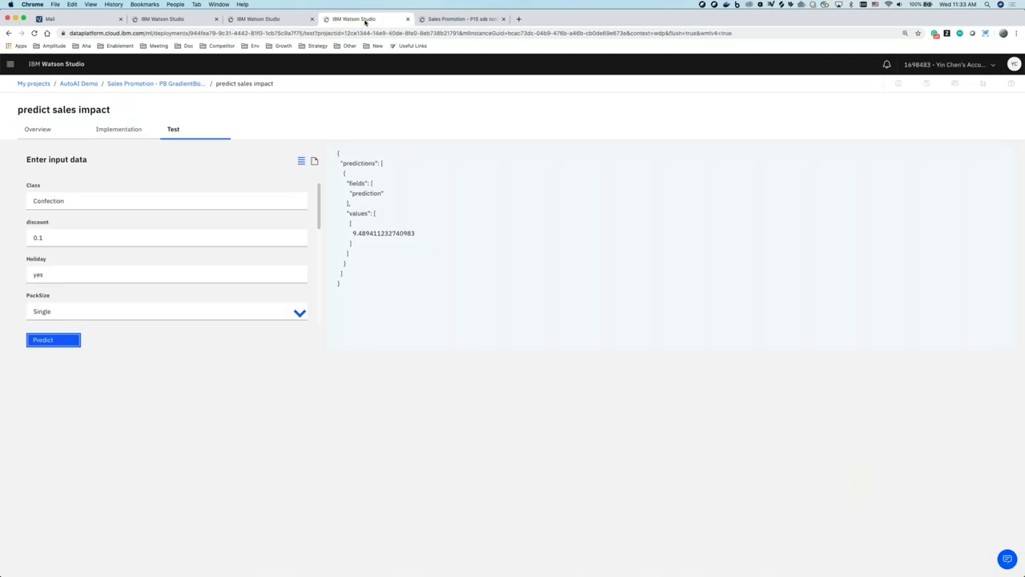
left_click(169, 19)
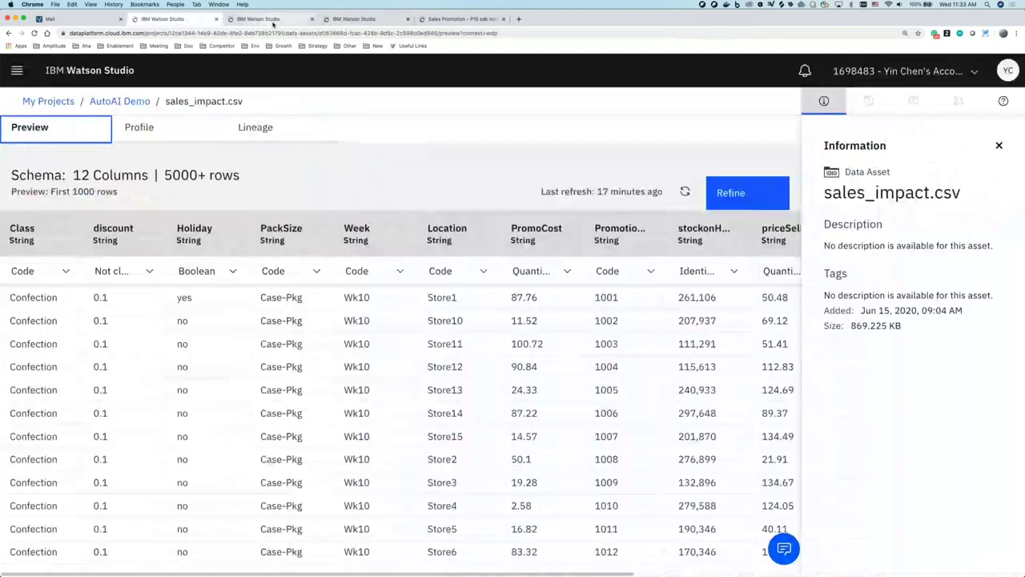
left_click(454, 19)
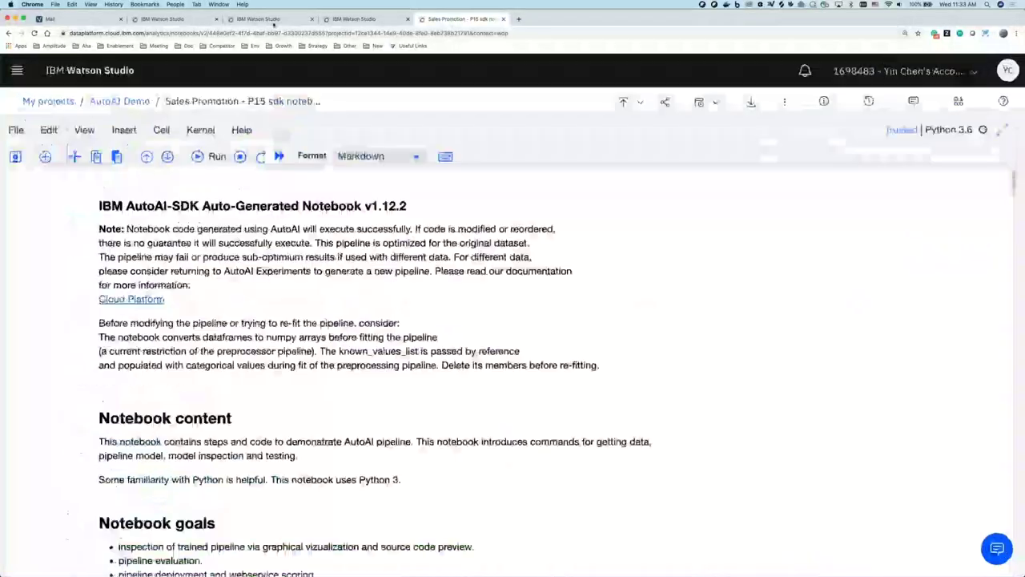
Go to the AutoAI Demo project's assets and open the completed Sales Promotion experiment in a new browser tab
left_click(256, 19)
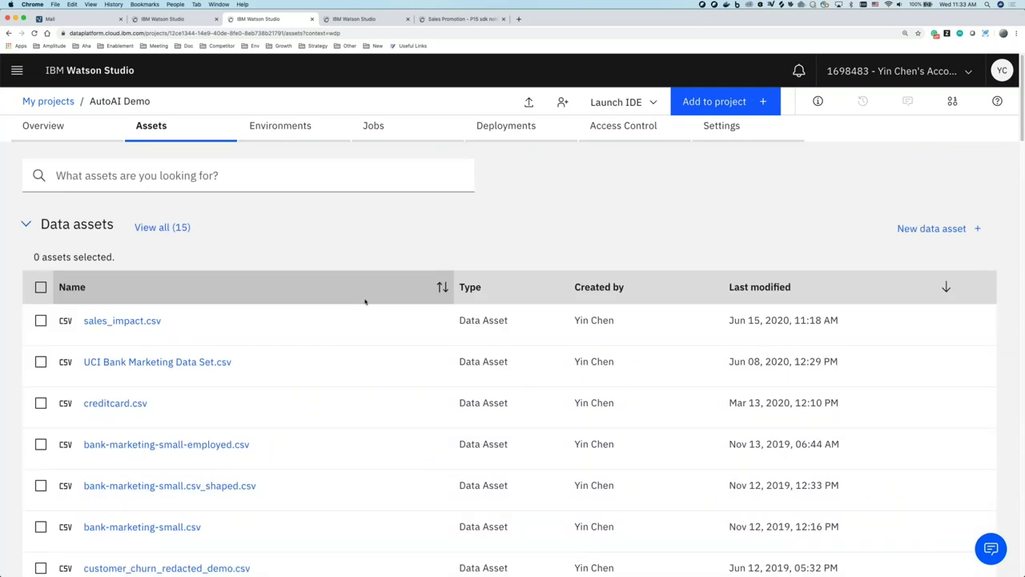
scroll(366, 299, "down", 10)
right_click(94, 313)
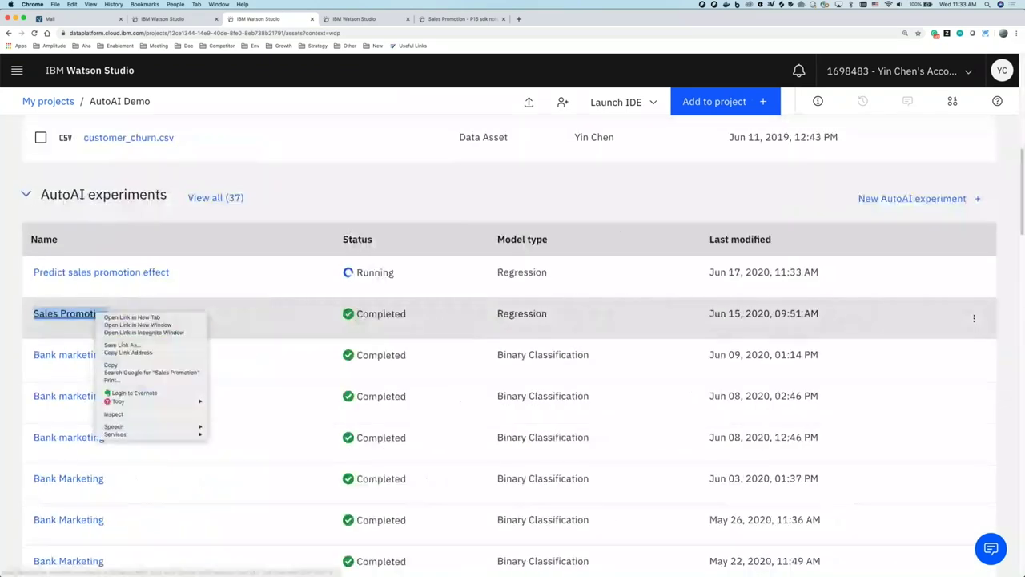
left_click(116, 318)
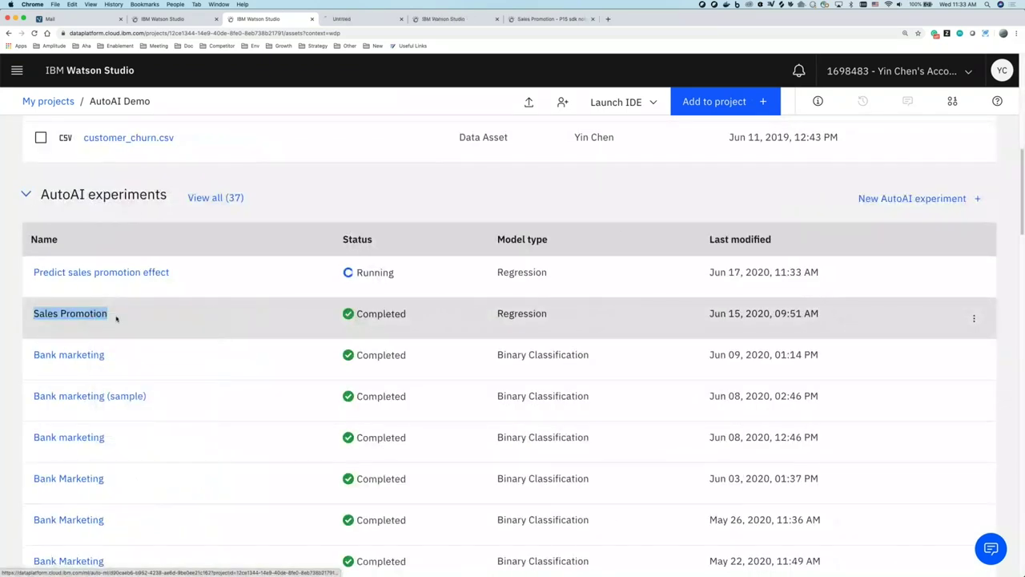
left_click(355, 20)
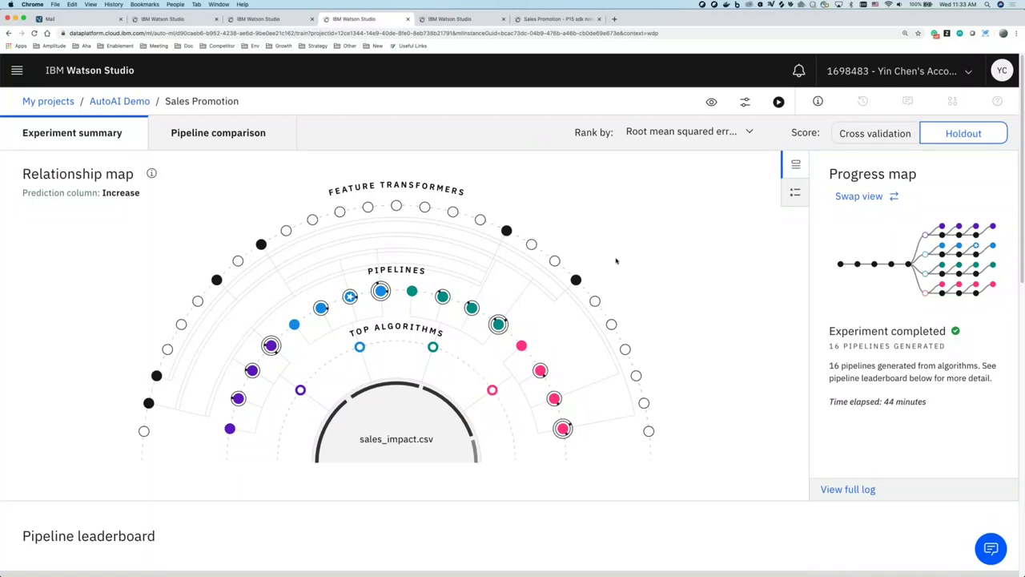
Review the Sales Promotion pipeline leaderboard, and display the pipeline comparison with its metric chart
scroll(616, 260, "down", 3)
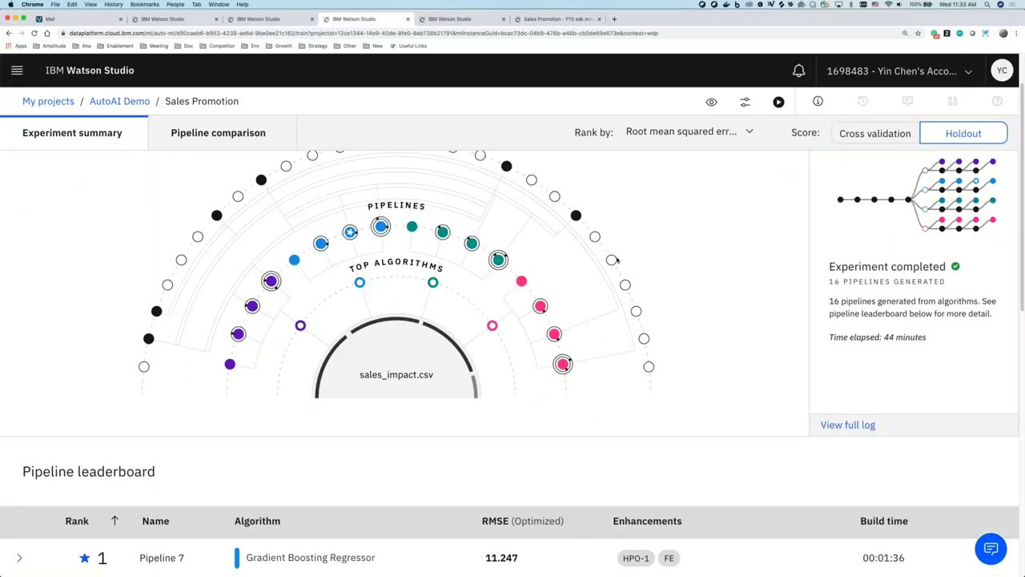
scroll(616, 259, "down", 4)
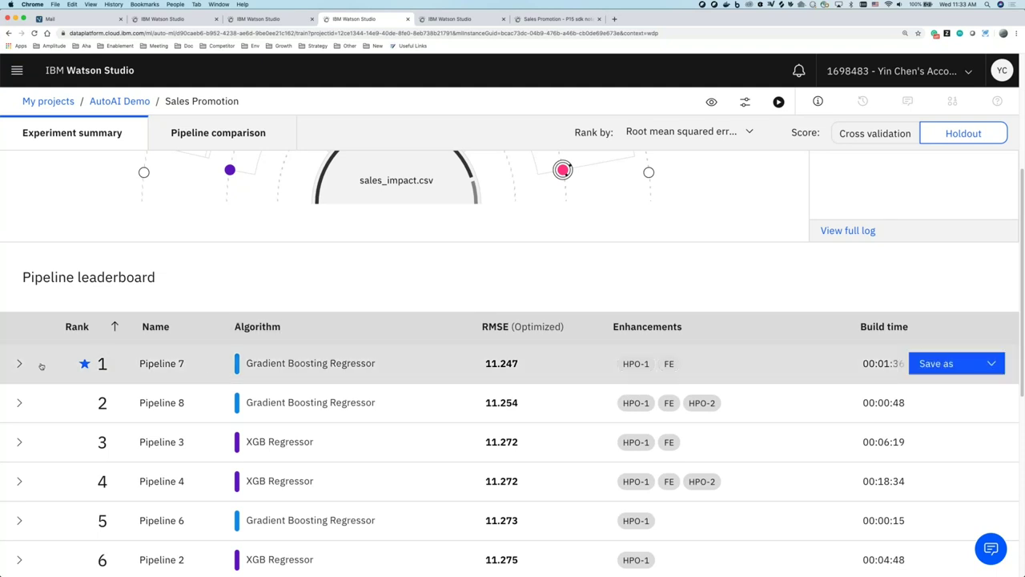
left_click(200, 135)
scroll(234, 225, "up", 1)
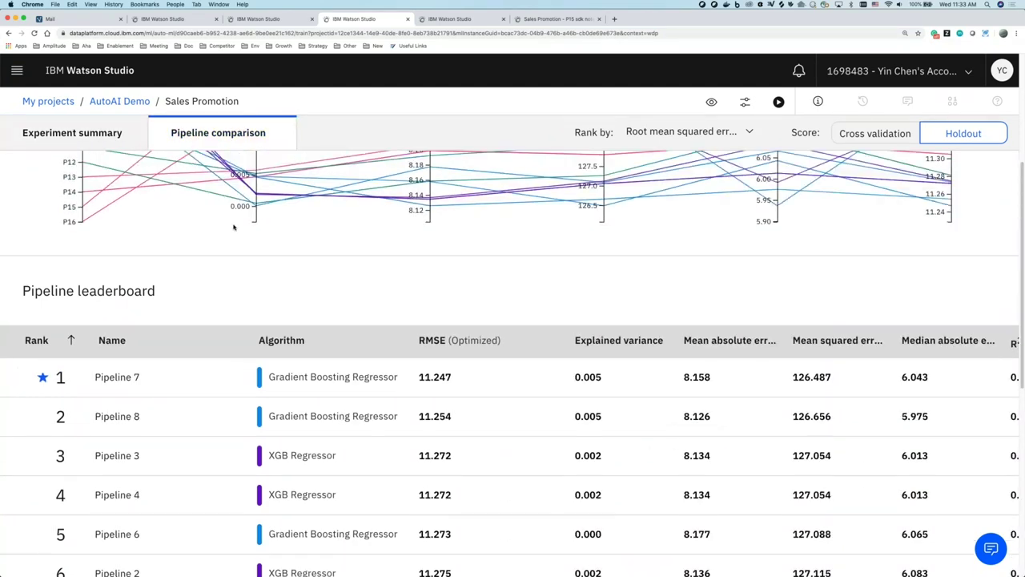
scroll(234, 227, "up", 5)
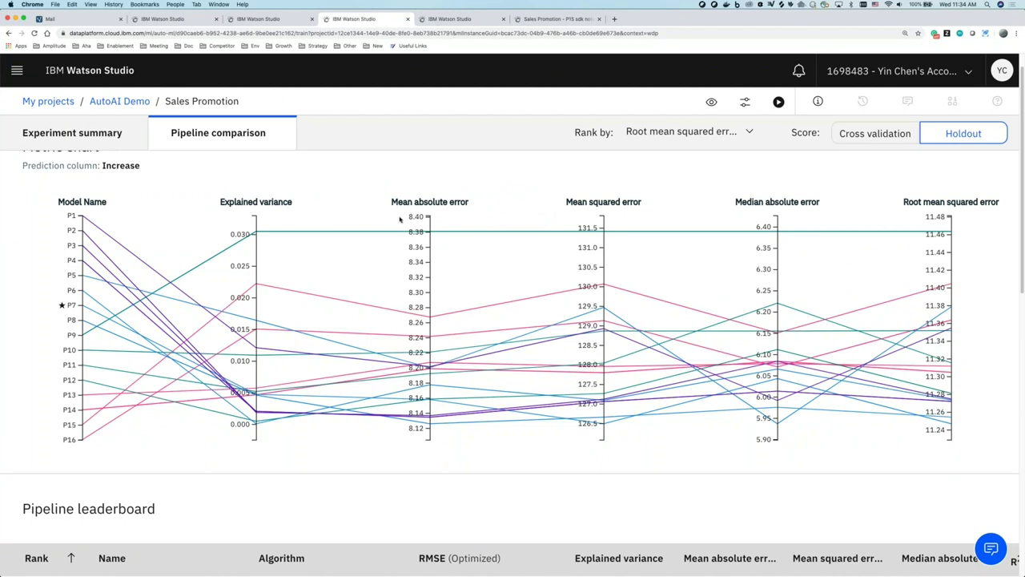
Filter the metric chart to mean absolute error about 8.15–8.39 and mean squared error about 129.3–130.2, and check the filtered leaderboard
left_click_drag(430, 227, 429, 291)
left_click_drag(429, 339, 430, 404)
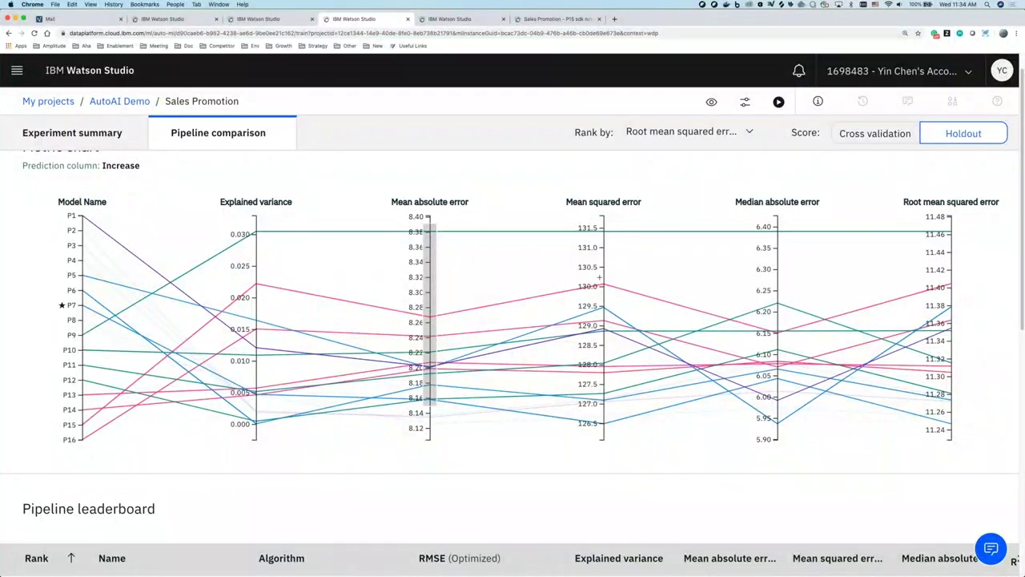
mouse_move(607, 279)
left_mouse_down()
mouse_move(607, 327)
mouse_move(607, 316)
left_mouse_up()
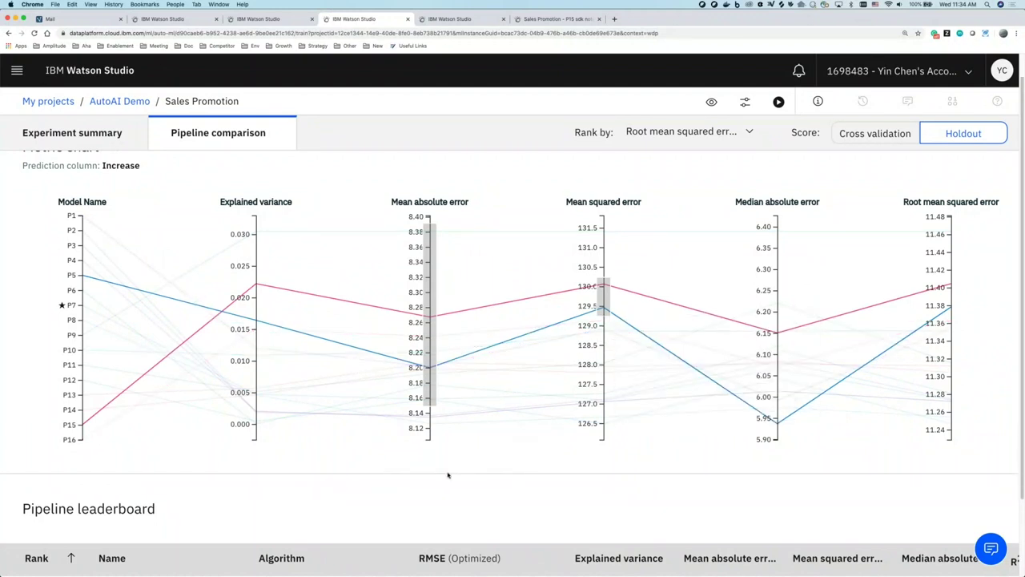
scroll(449, 474, "down", 1)
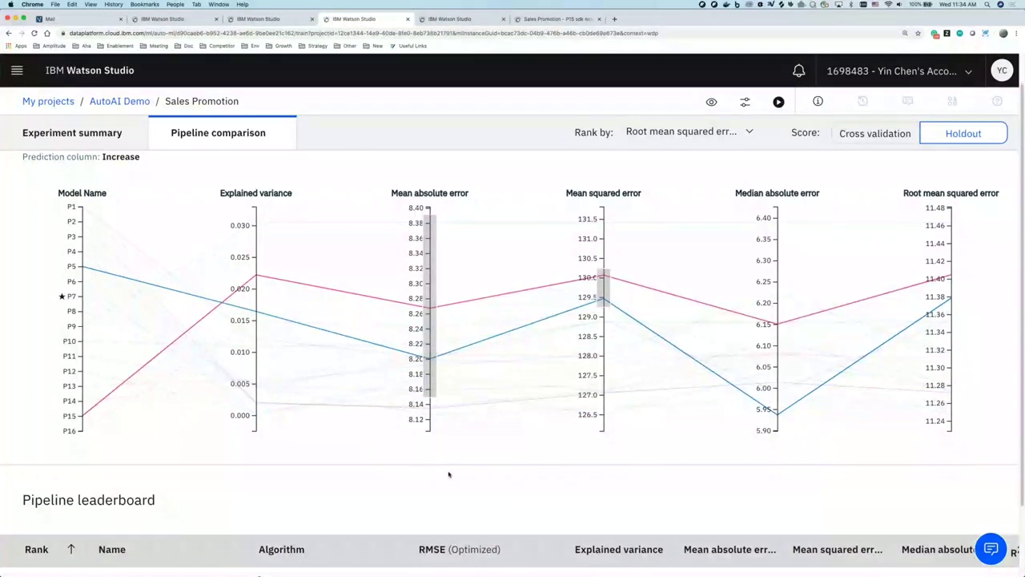
scroll(449, 475, "down", 3)
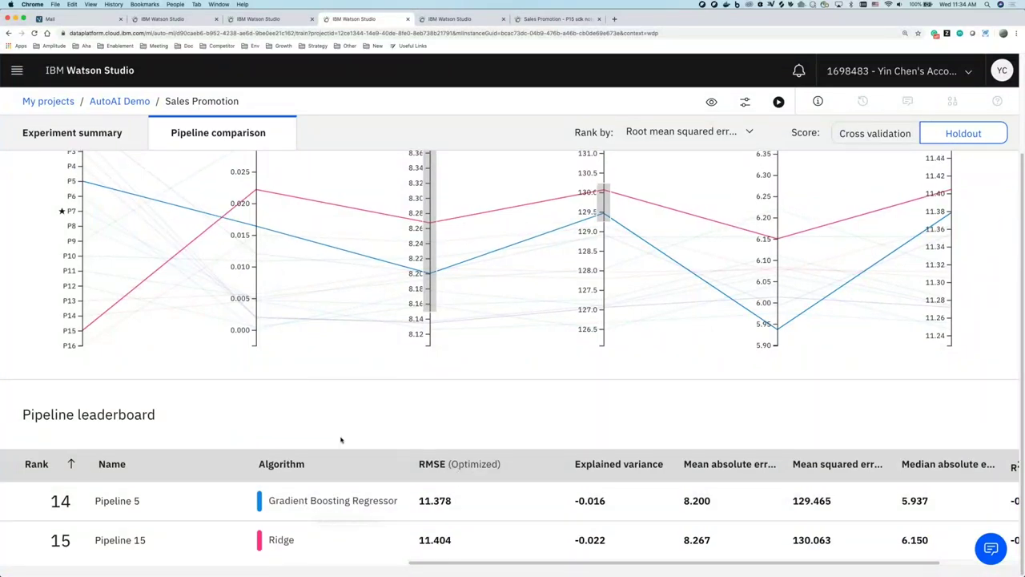
View Pipeline 5's model evaluation measures, and return to the leaderboard in the experiment summary
left_click(195, 500)
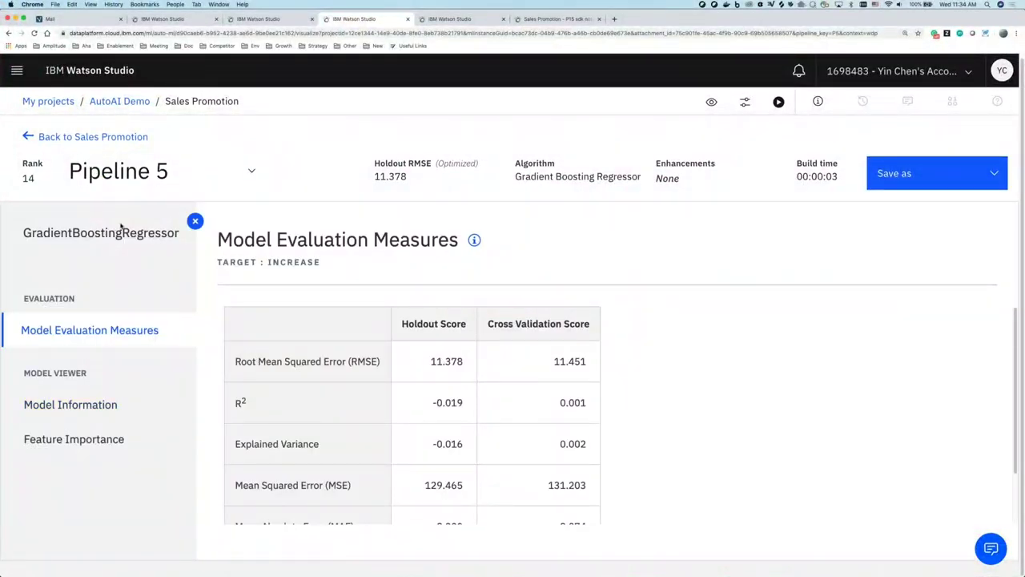
left_click(119, 138)
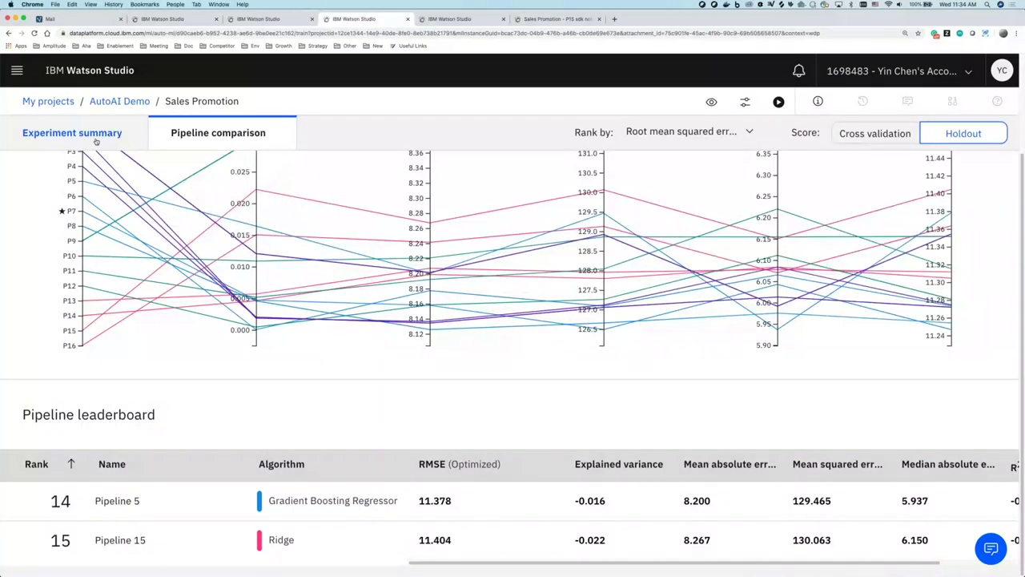
left_click(96, 136)
scroll(268, 366, "down", 2)
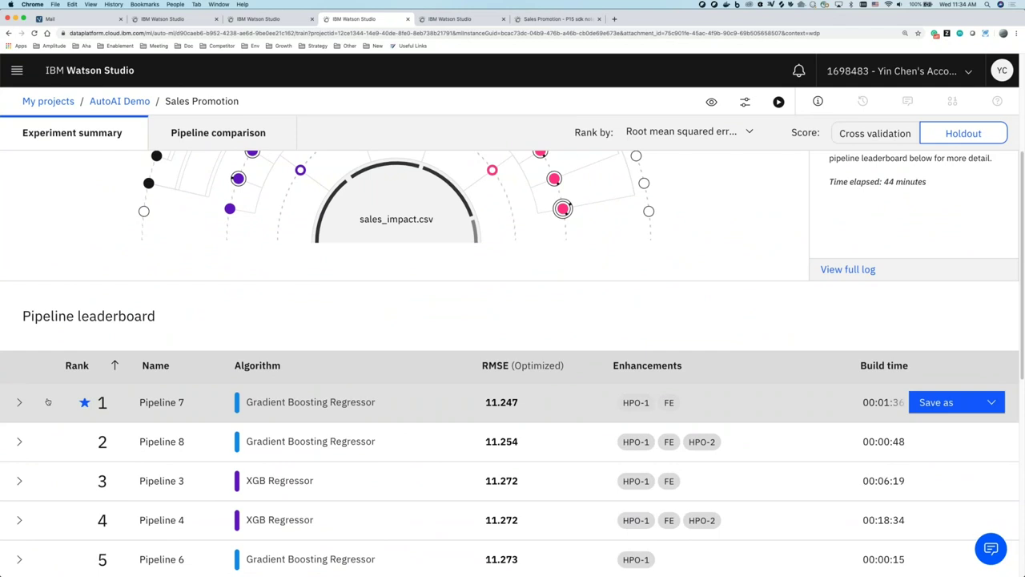
Open the top-ranked Pipeline 7, read through its feature transformations, and return to the Sales Promotion experiment
left_click(48, 402)
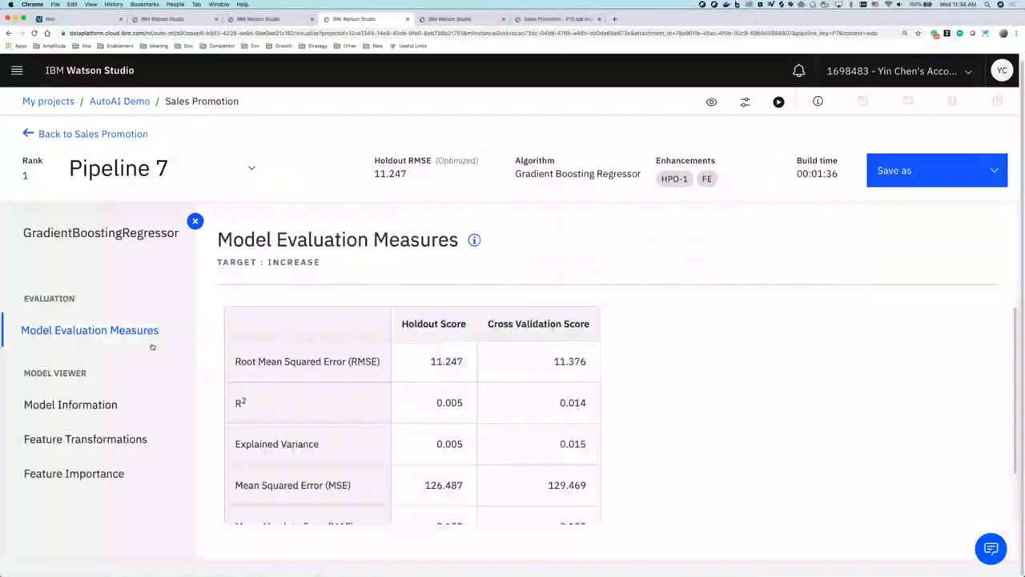
left_click(132, 437)
mouse_move(351, 386)
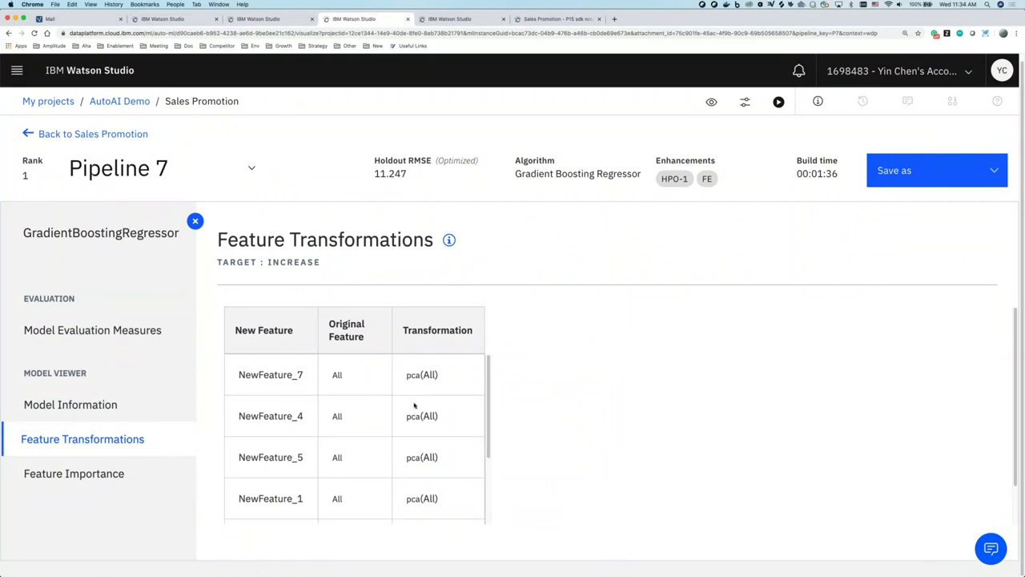
scroll(415, 405, "down", 1)
scroll(423, 396, "down", 5)
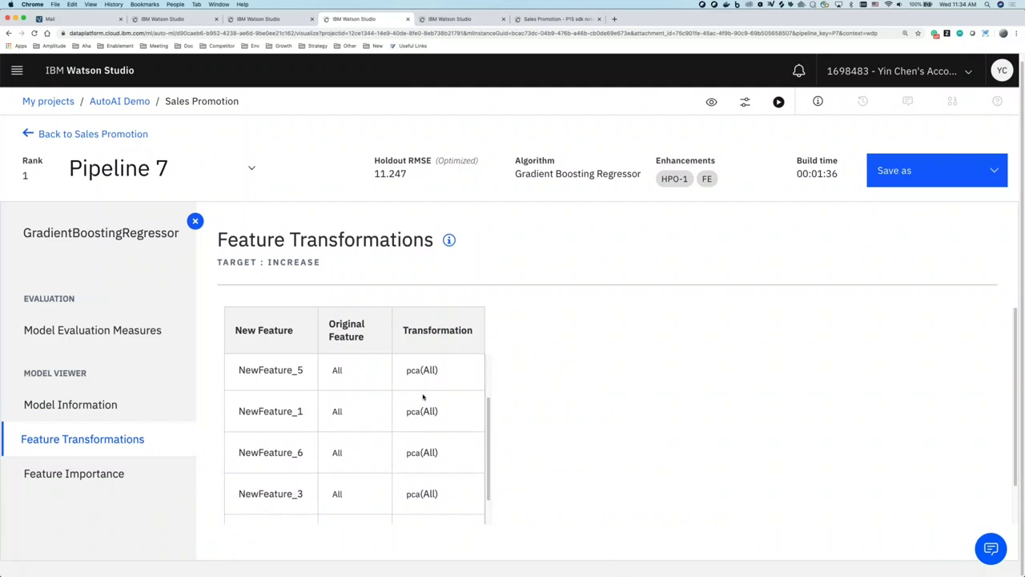
scroll(423, 395, "up", 3)
scroll(354, 439, "up", 2)
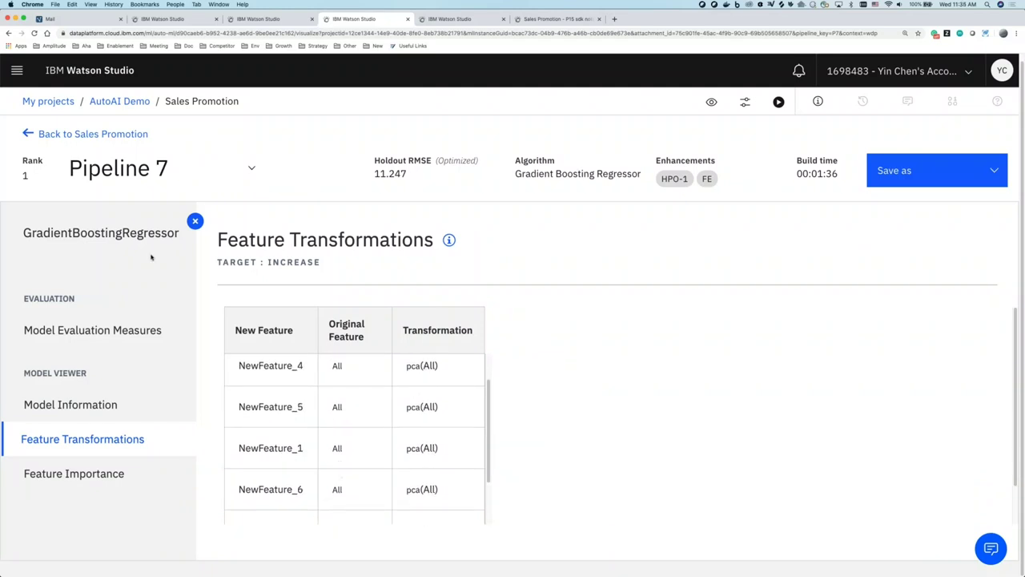
left_click(64, 136)
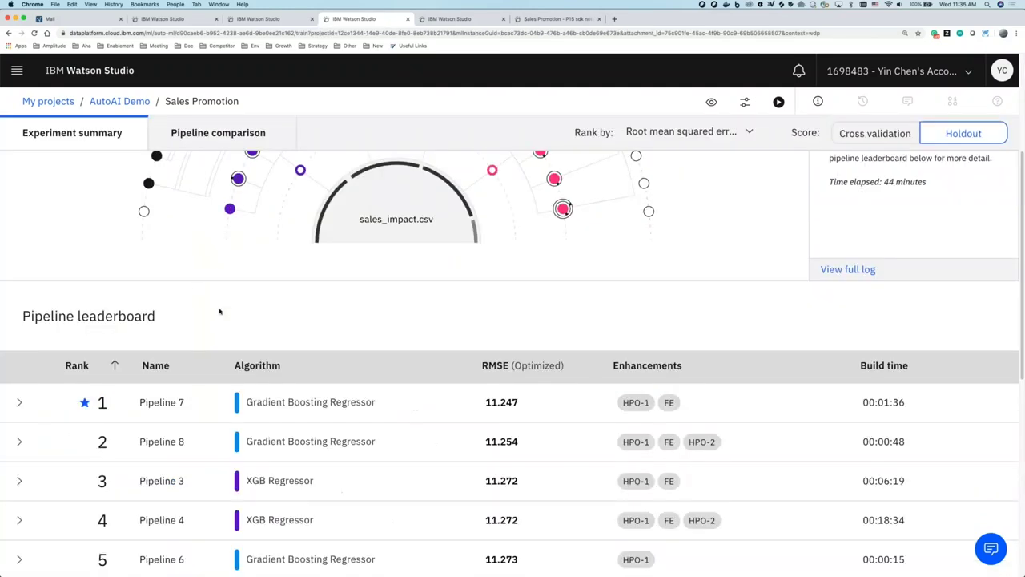
Open the Ridge-based Pipeline 16 from the leaderboard and examine its feature transformations
scroll(213, 411, "down", 5)
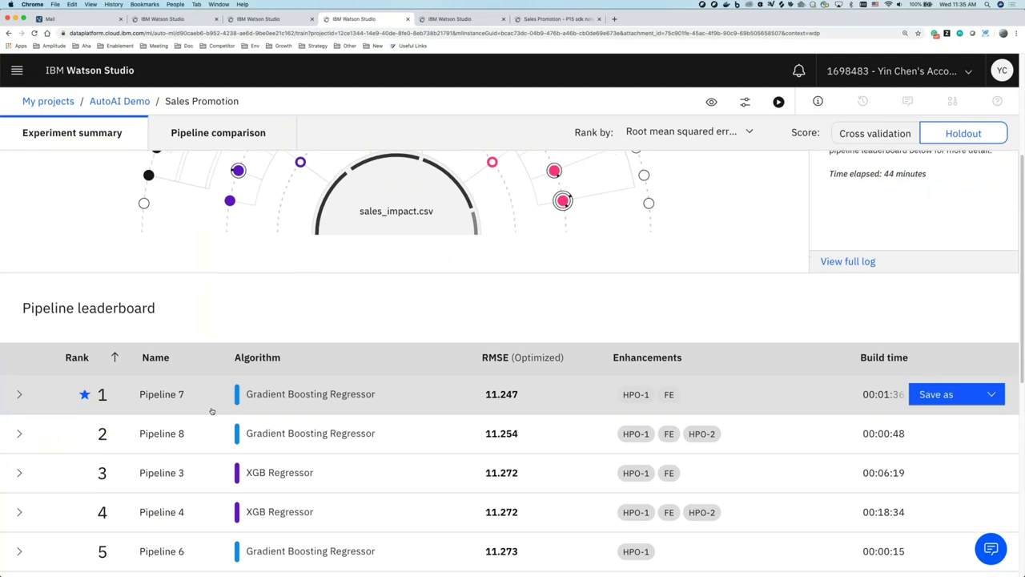
scroll(320, 466, "down", 4)
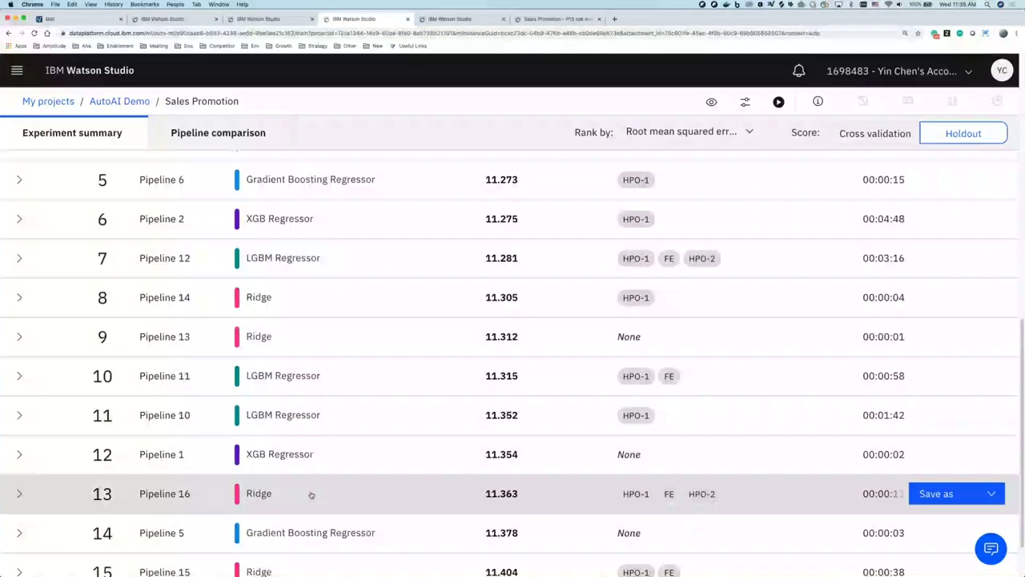
left_click(314, 494)
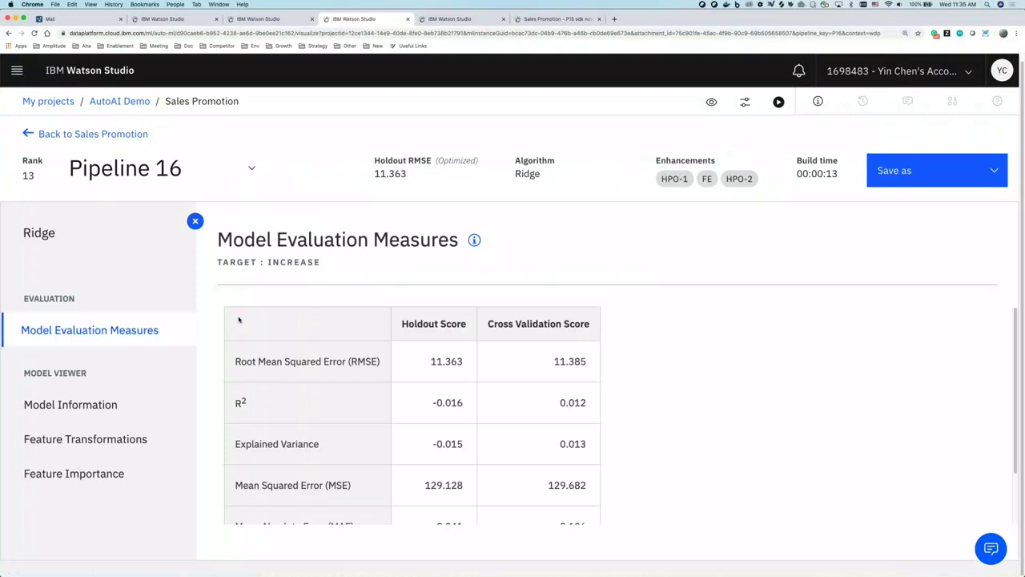
left_click(124, 446)
scroll(469, 428, "down", 1)
scroll(461, 377, "up", 1)
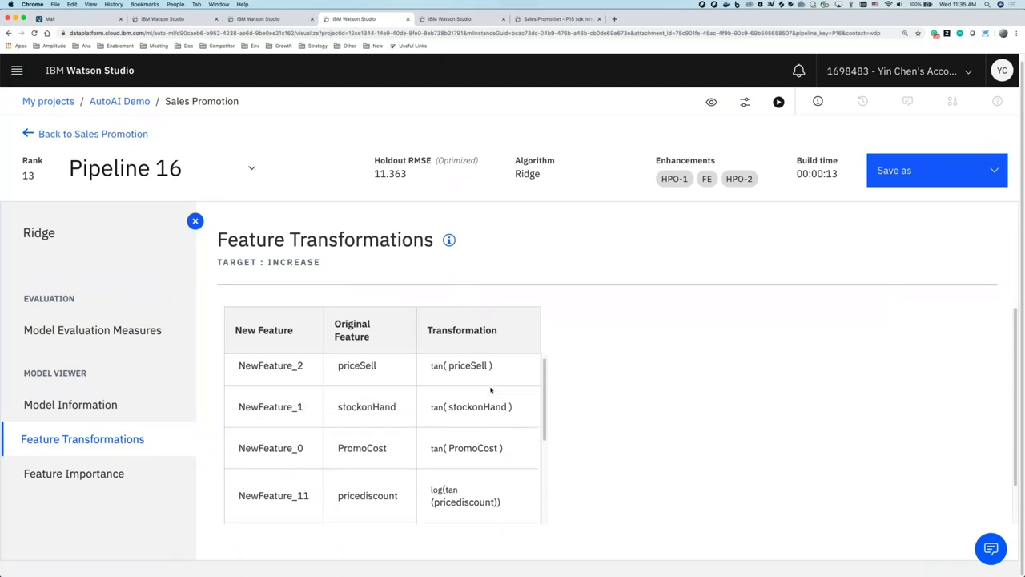
scroll(466, 411, "down", 2)
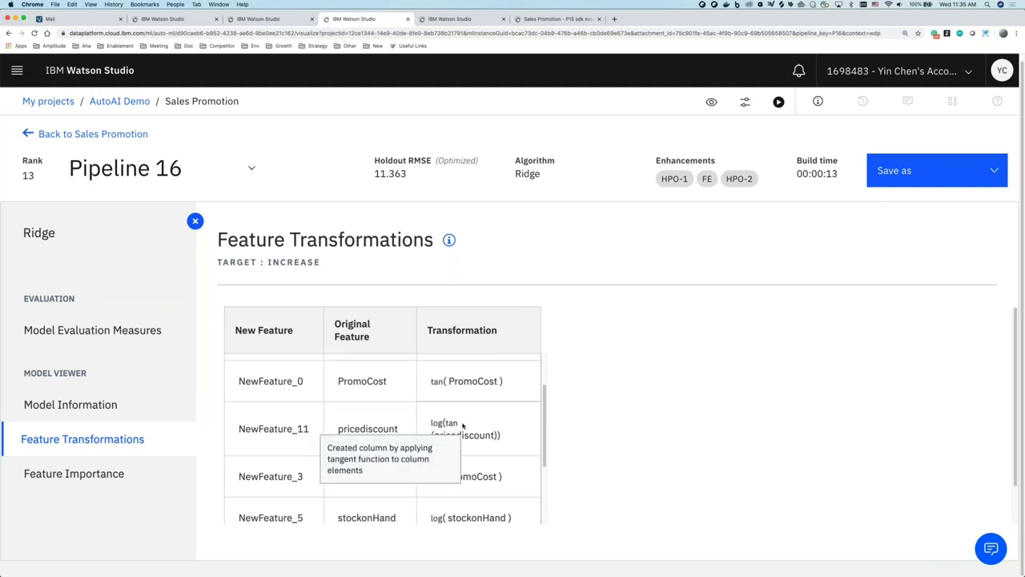